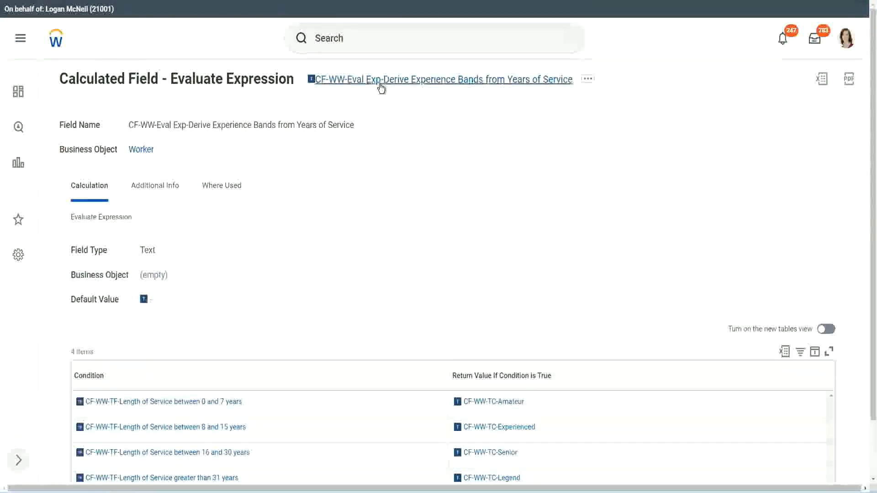
right_click(382, 86)
left_click(413, 137)
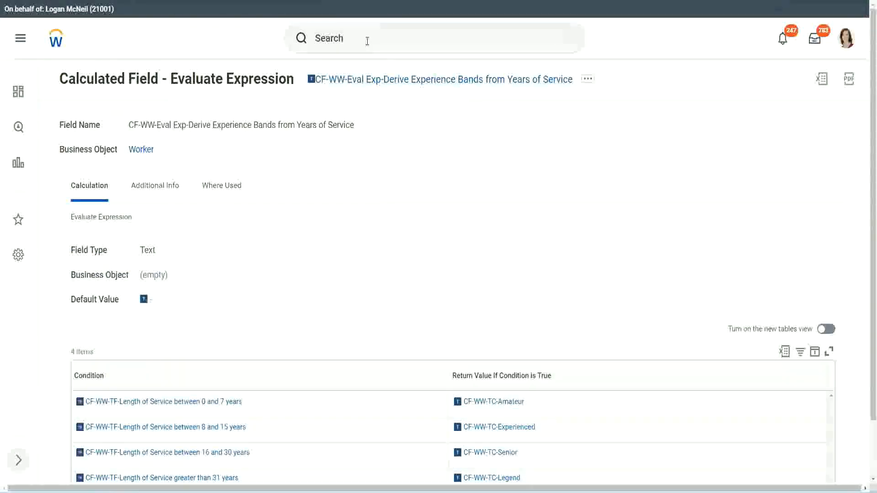
left_click(367, 41)
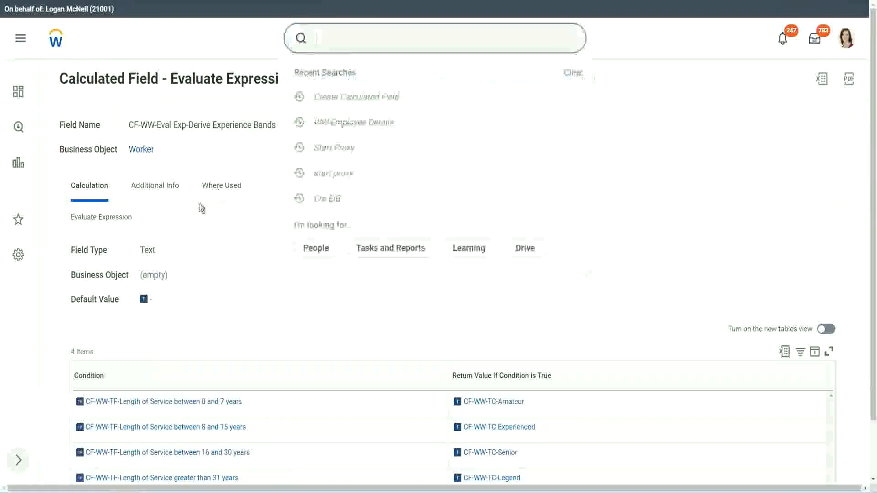
left_click(621, 102)
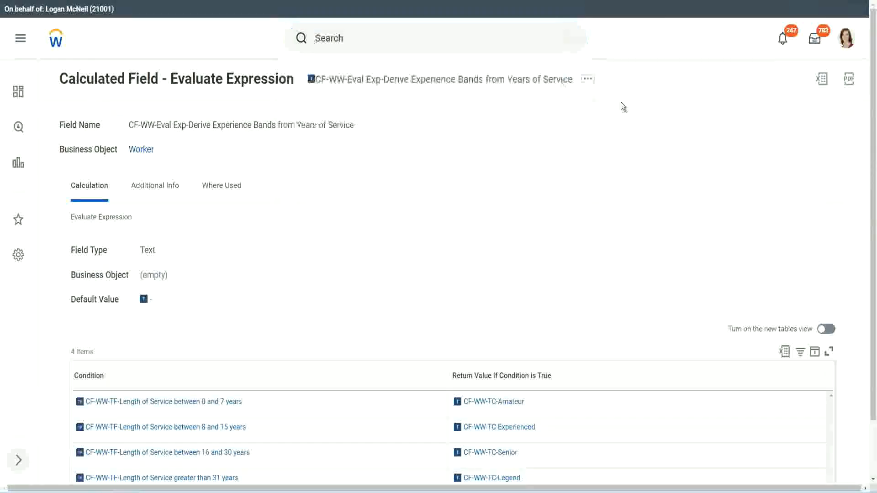
Search for "create calc field" and open the Create Calculated Field task
left_click(347, 34)
type("create calc")
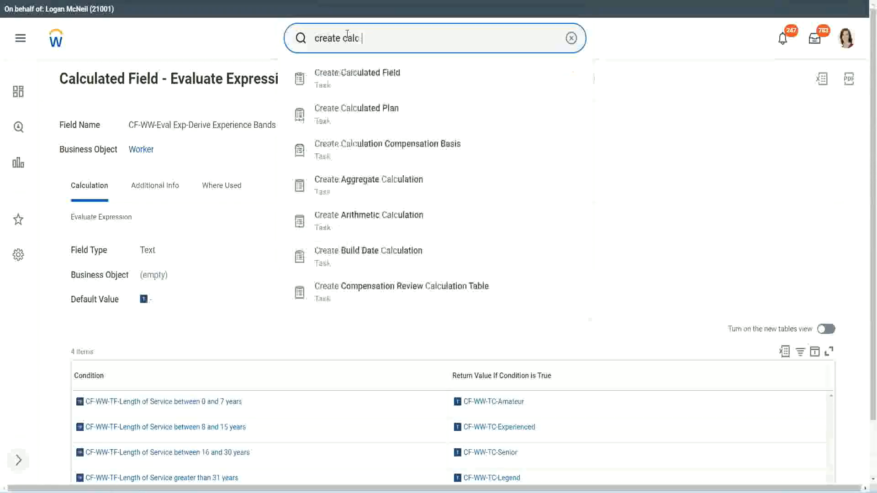
type(" field")
left_click(365, 85)
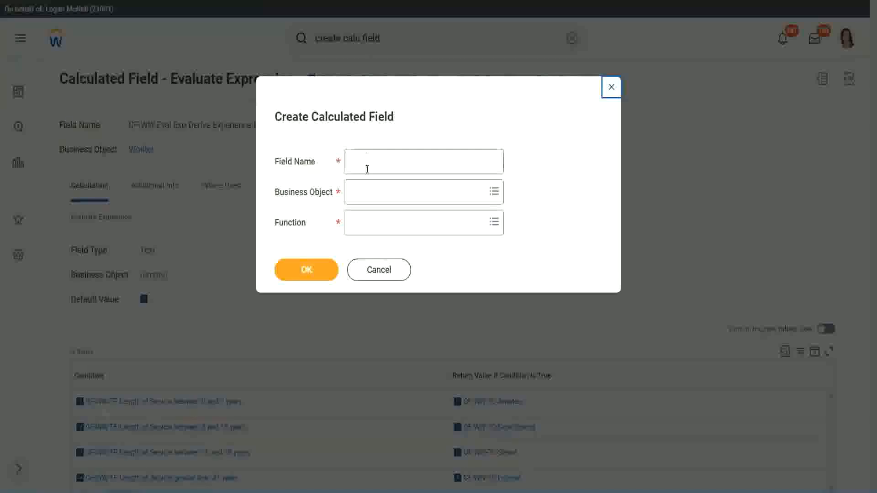
Name the new calculated field "CF-WW-LRB-Identify Experience Bands from years of Service"
left_click(368, 165)
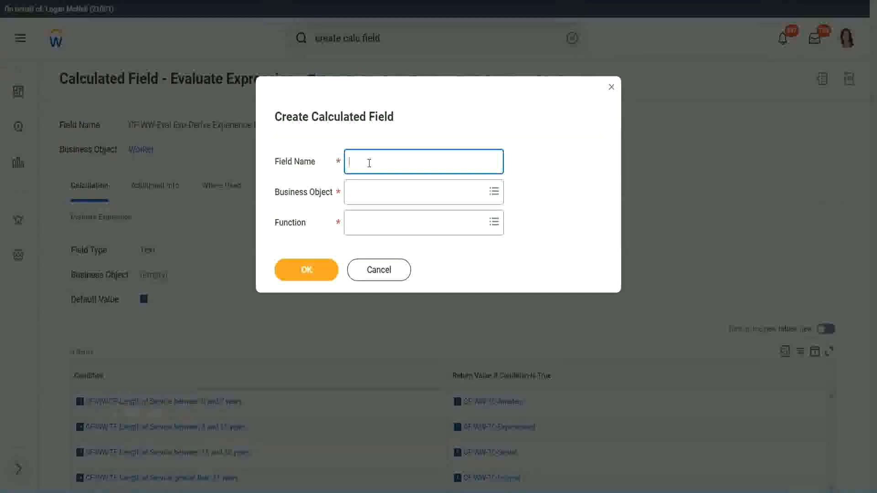
type("CF-WW-LRB-Identi")
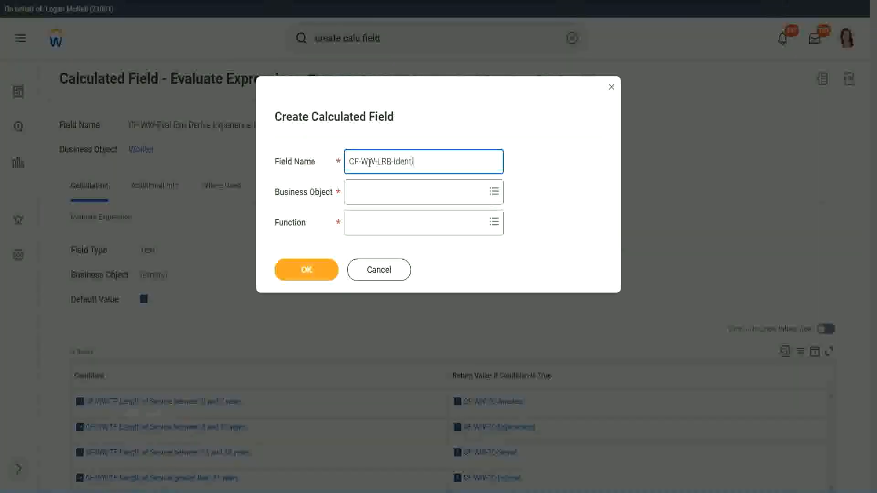
type("fy Exeperience Bands from")
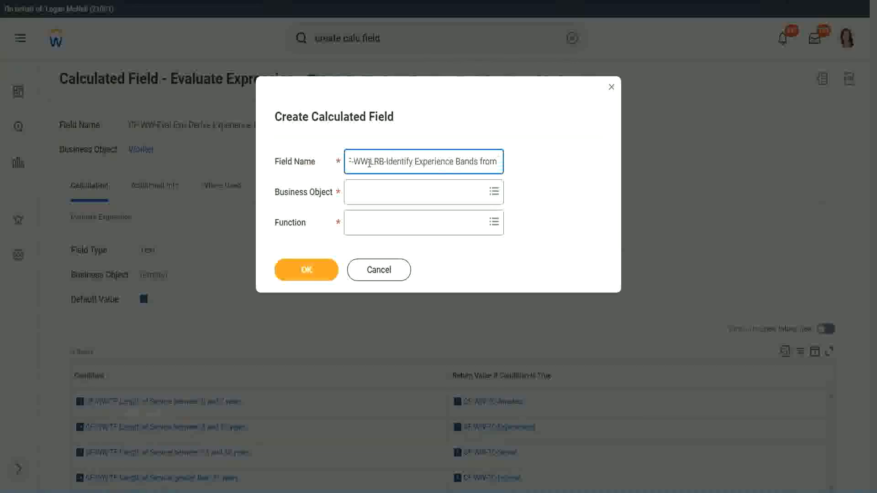
type(" years of Service")
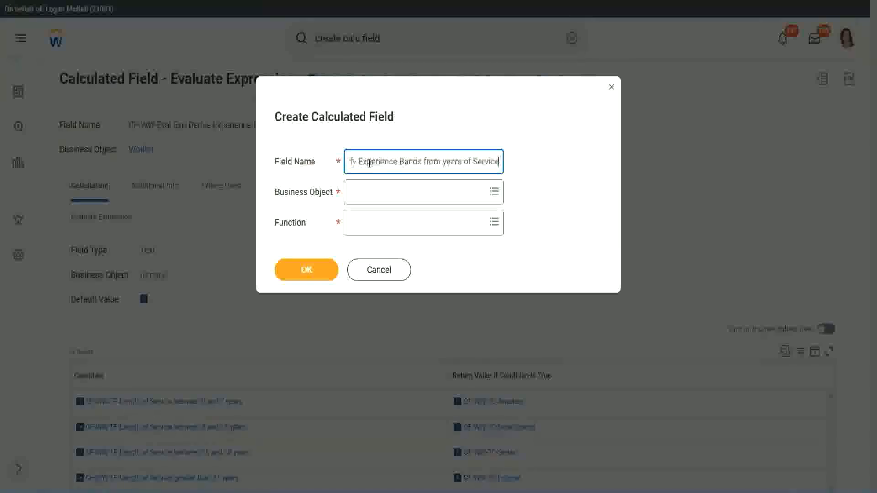
Set the business object to Worker and the function to Lookup Range Band, and confirm the new calculated field
key("Tab")
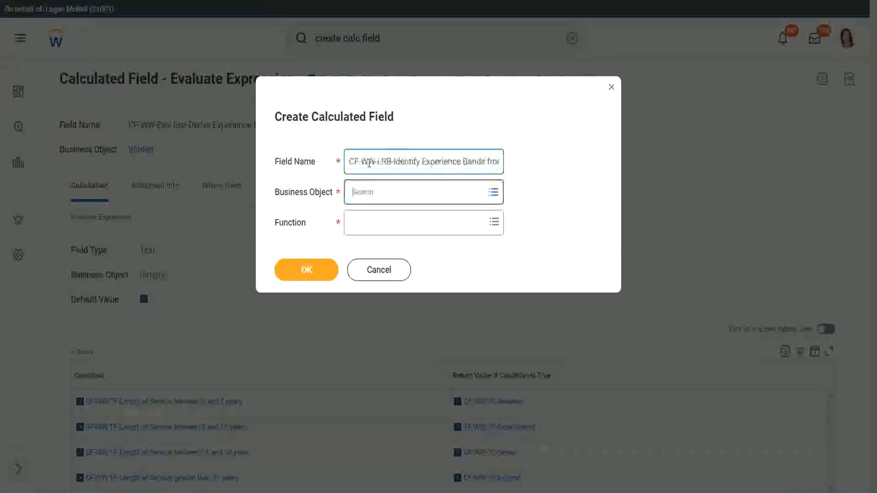
type("wor")
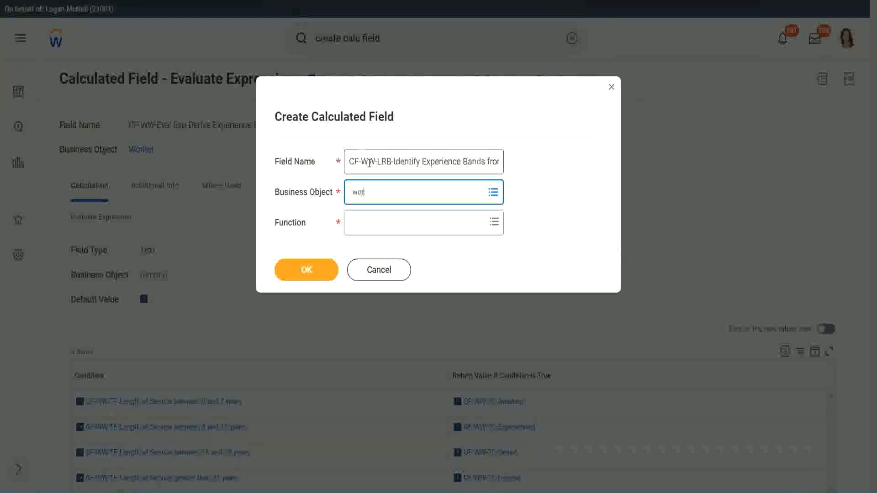
type("ker")
key("Return")
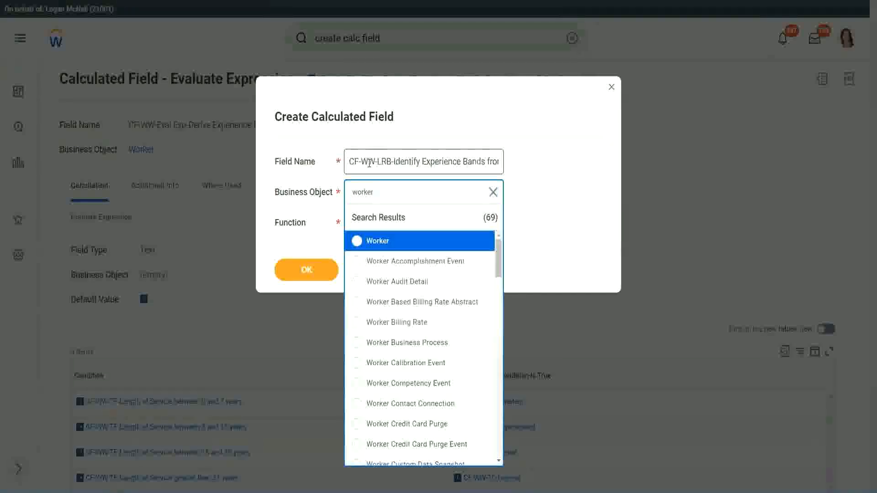
key("Return")
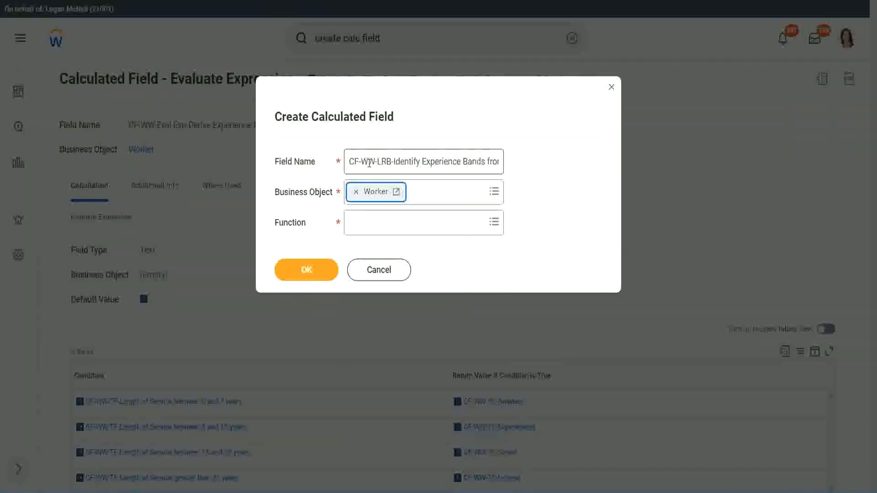
key("Tab")
type("loo")
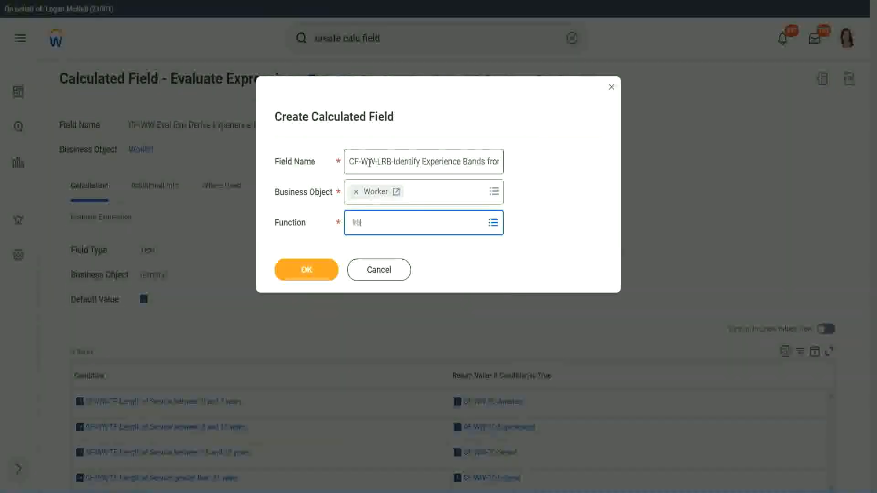
key("Return")
key("Return")
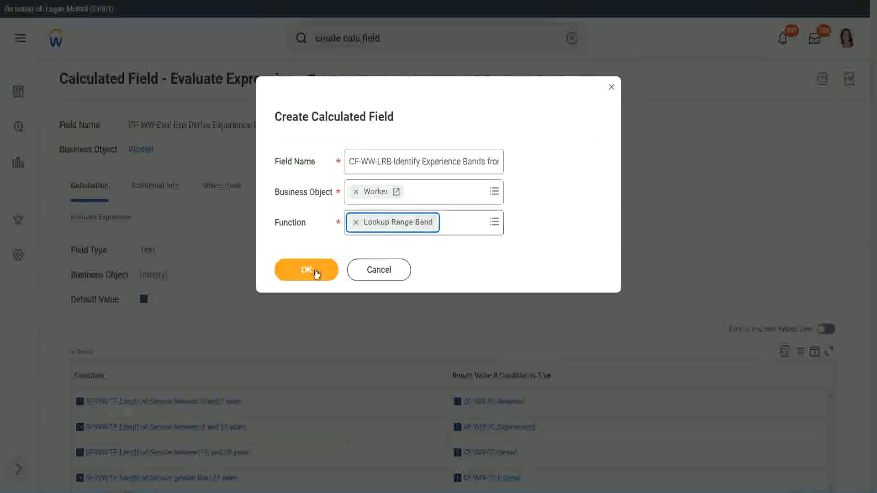
left_click(313, 271)
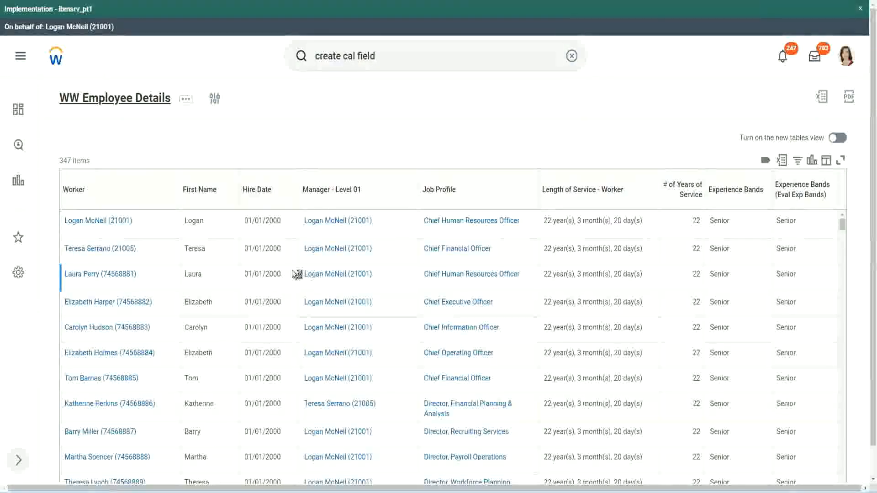
Copy the name CF-WW-Convert Text To Number-Number of Years from Length of Service from the WW Employee Details report definition and use it as source field
scroll(293, 300, "down", 5)
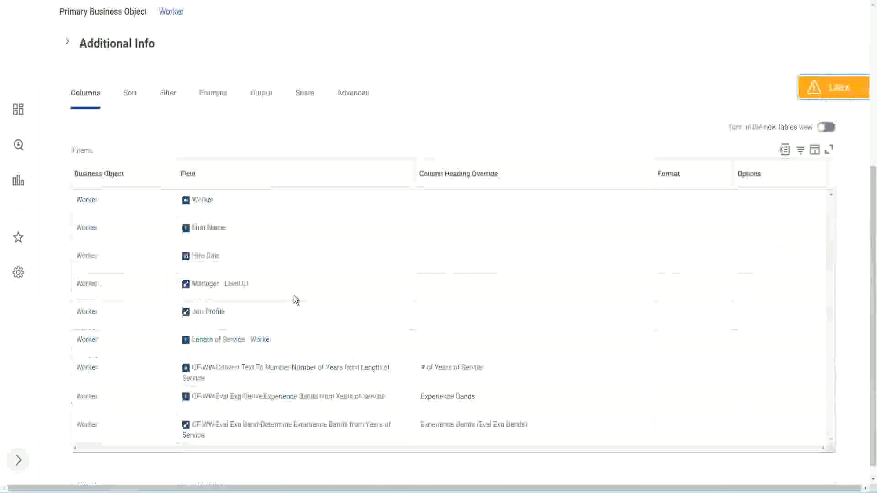
right_click(278, 358)
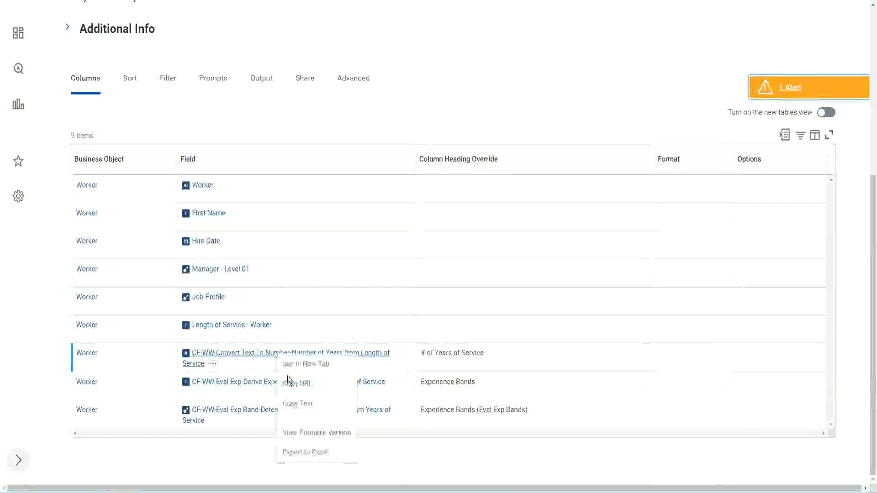
left_click(302, 405)
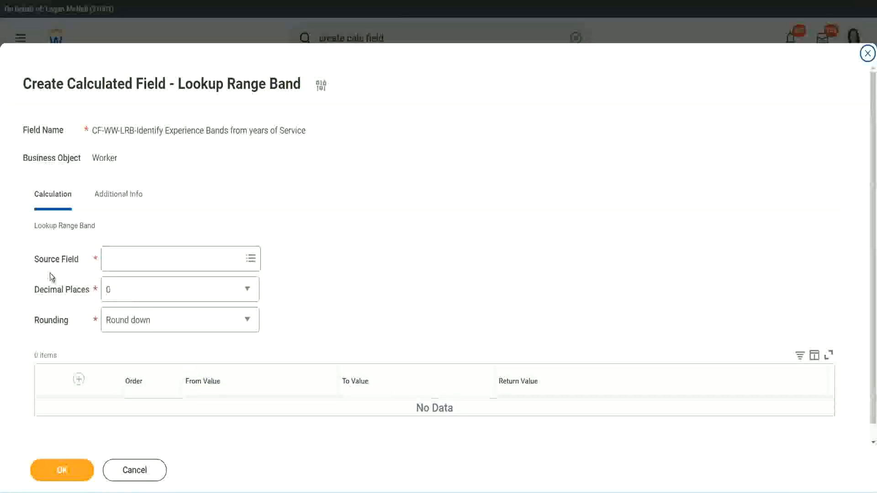
left_click(136, 259)
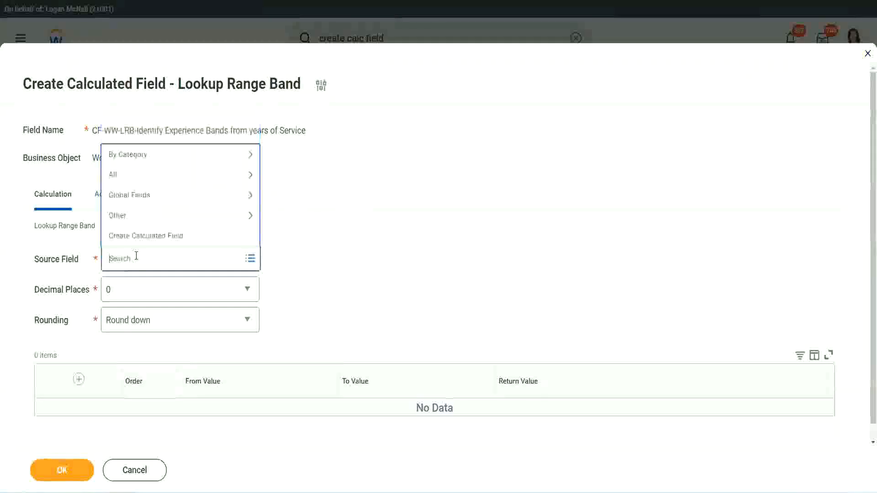
key("ctrl+v")
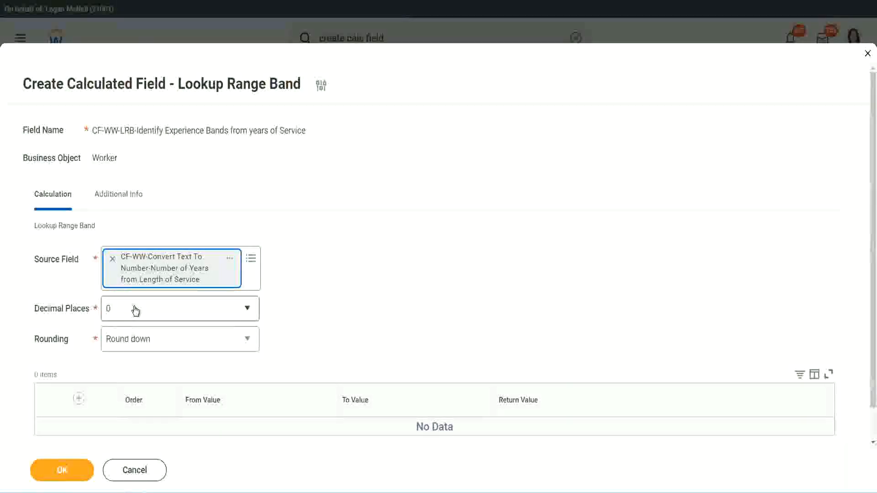
Review the decimal places options, keeping 0, and set the rounding of the lookup range band to Round
left_click(171, 314)
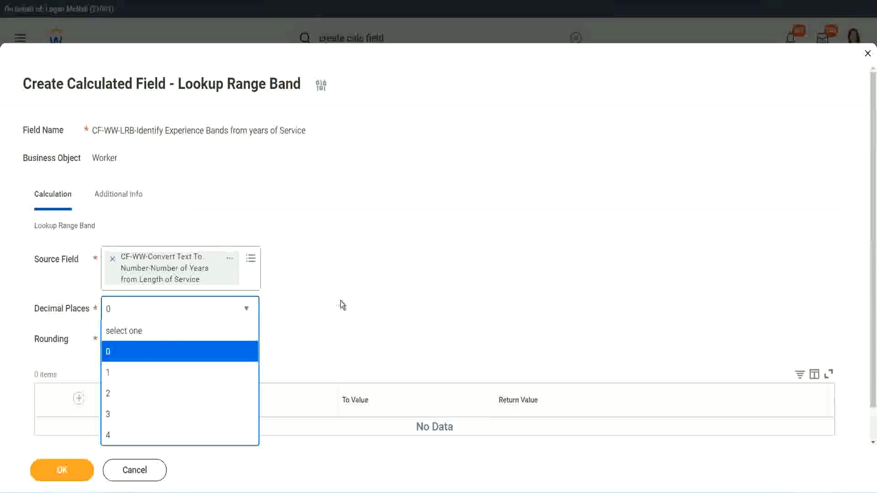
left_click(340, 300)
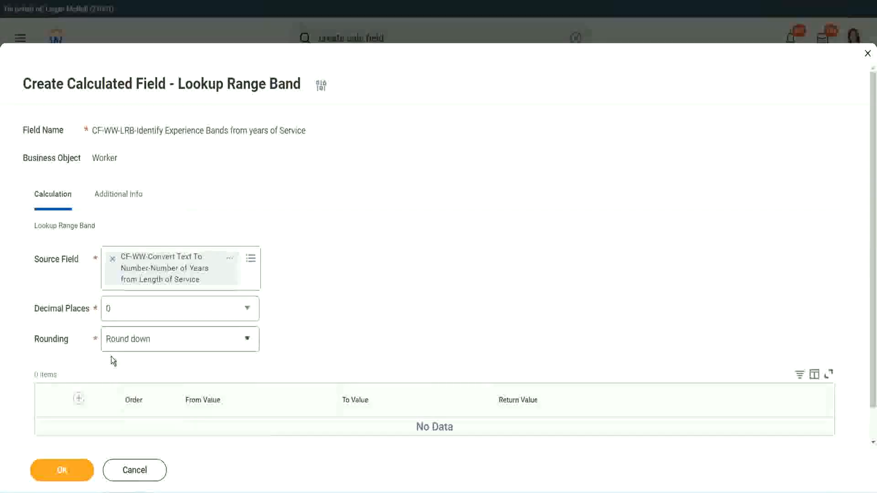
left_click(141, 342)
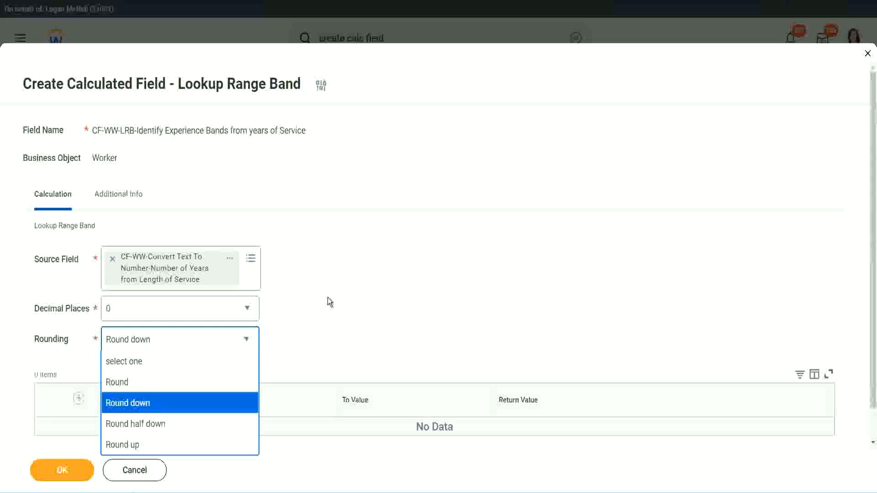
left_click(308, 336)
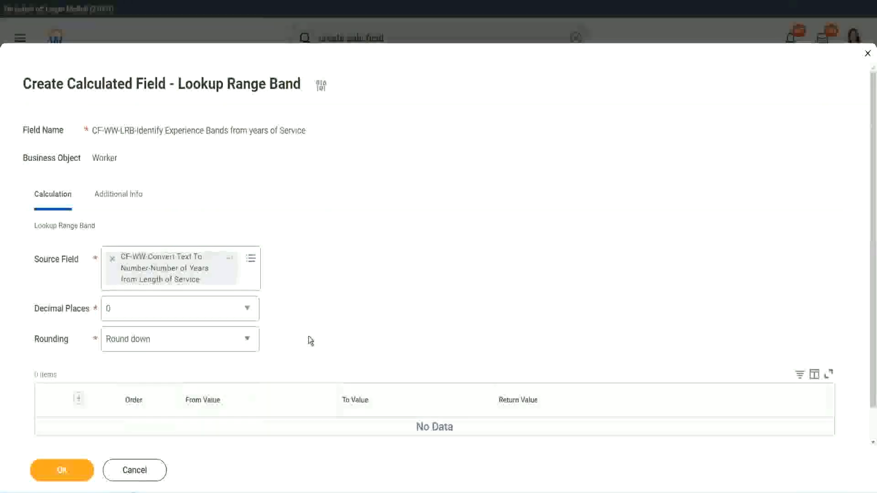
left_click(150, 341)
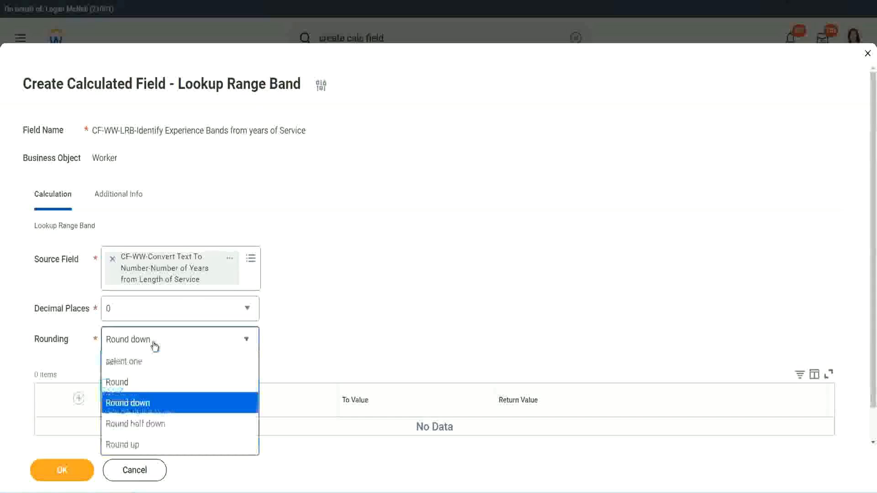
left_click(145, 383)
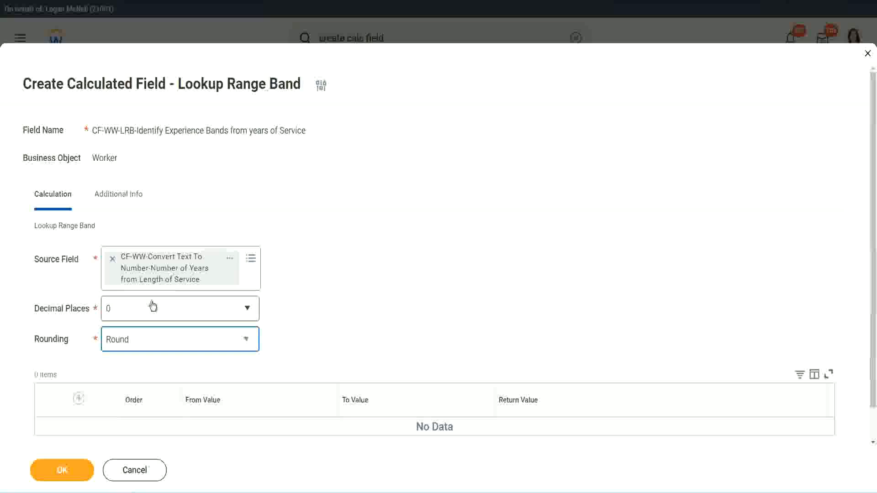
Add the first range band row with from value 0, to value 7 and return value Amateur
left_click(80, 399)
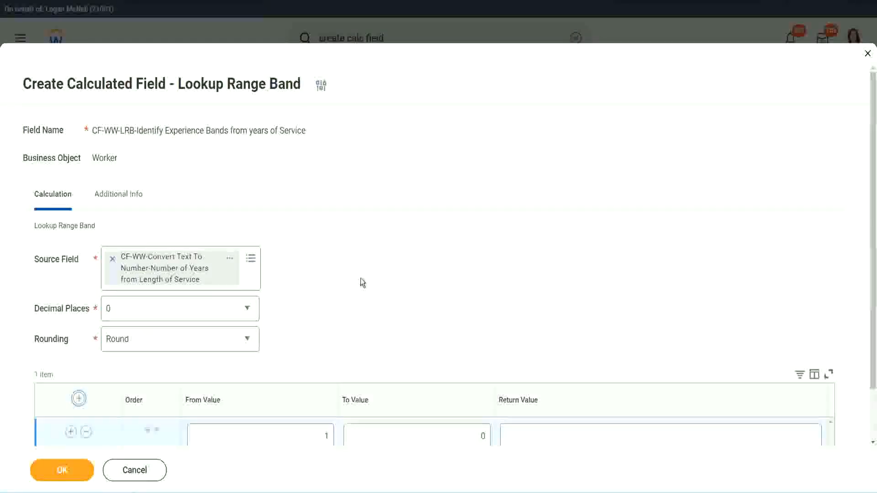
scroll(363, 279, "down", 1)
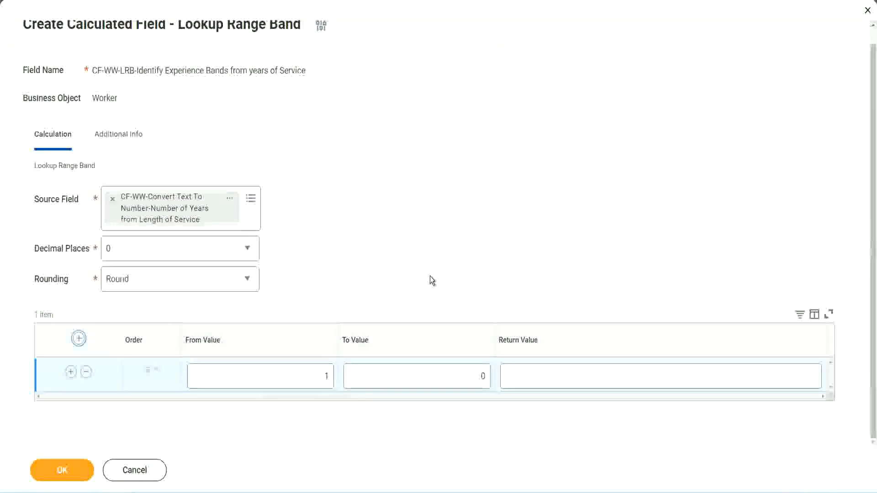
left_click(319, 380)
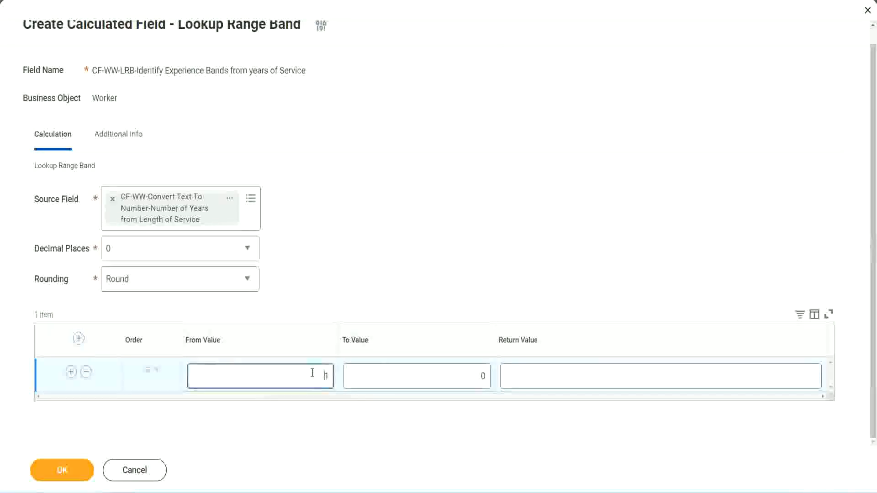
type("0")
key("Tab")
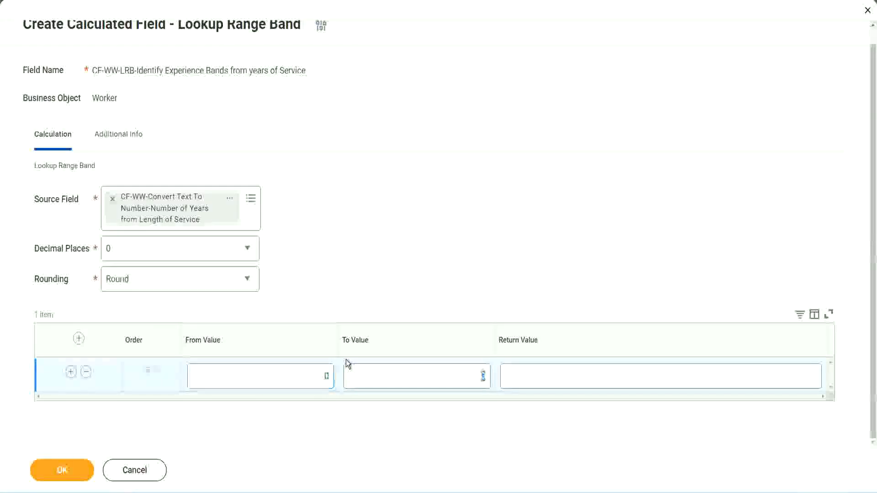
type("7")
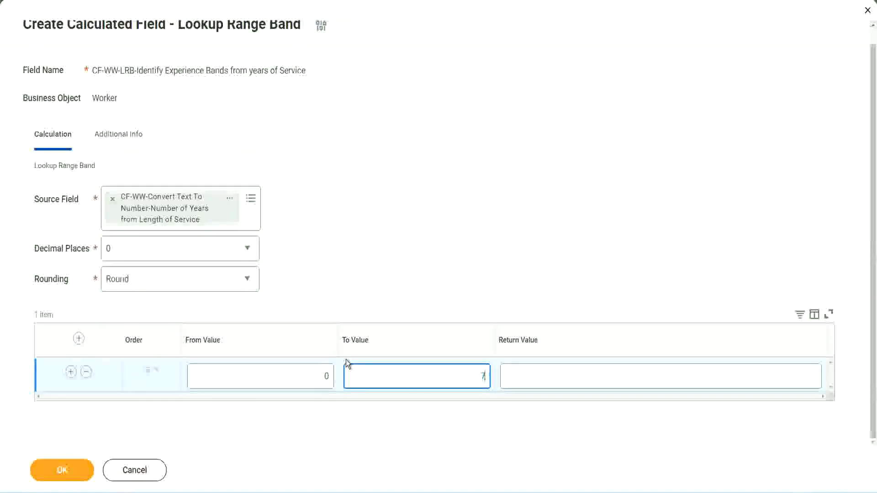
key("Tab")
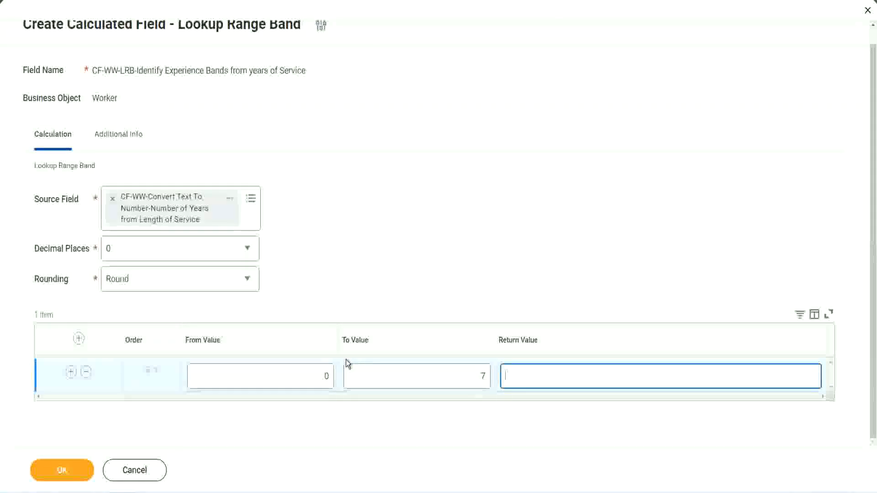
type("Amateur")
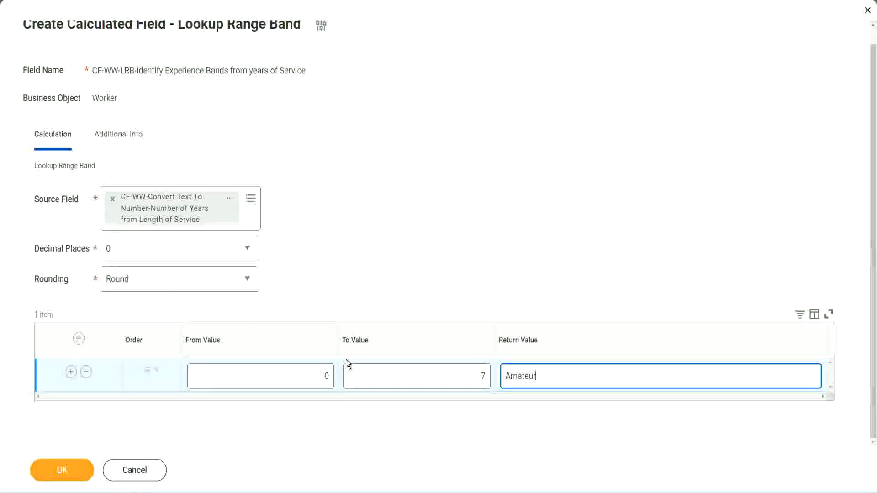
left_click(303, 377)
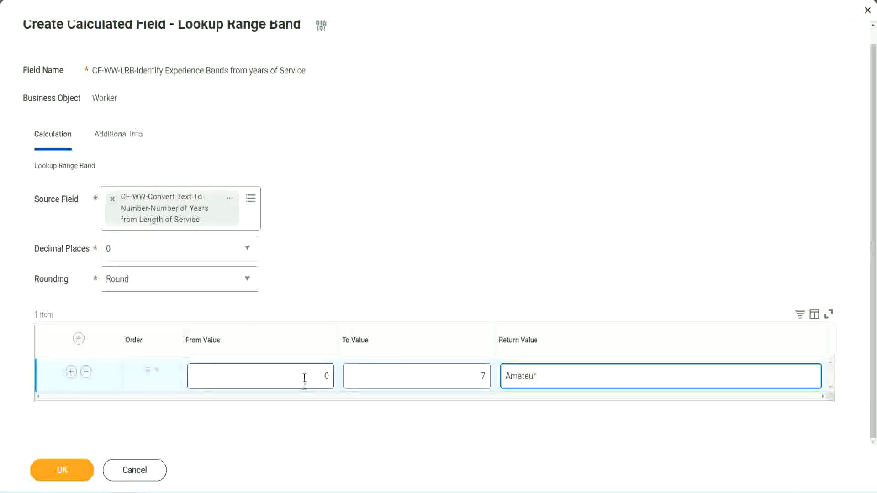
Add a second range band row with from value 8, to value 15 and return value Experienced
left_click(474, 370)
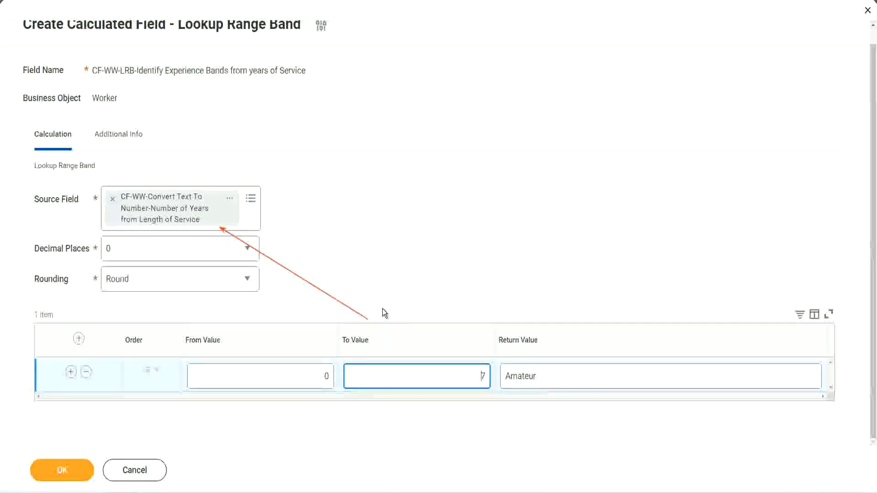
left_click(71, 372)
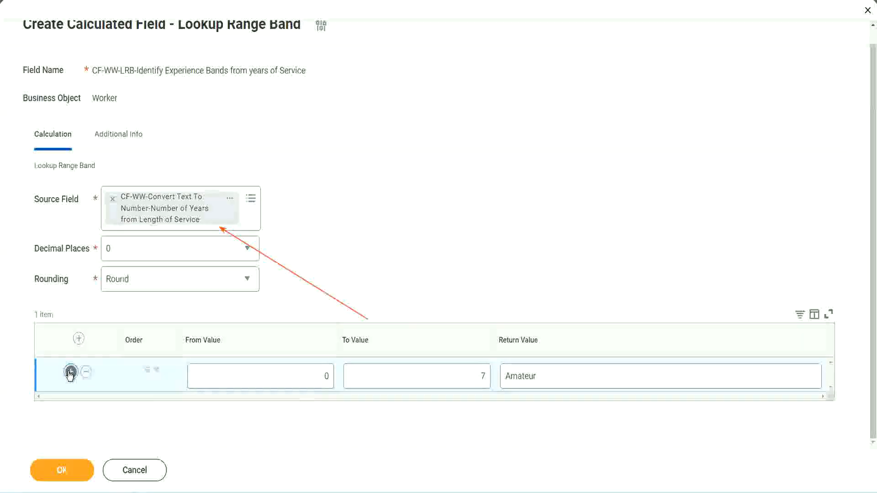
double_click(327, 410)
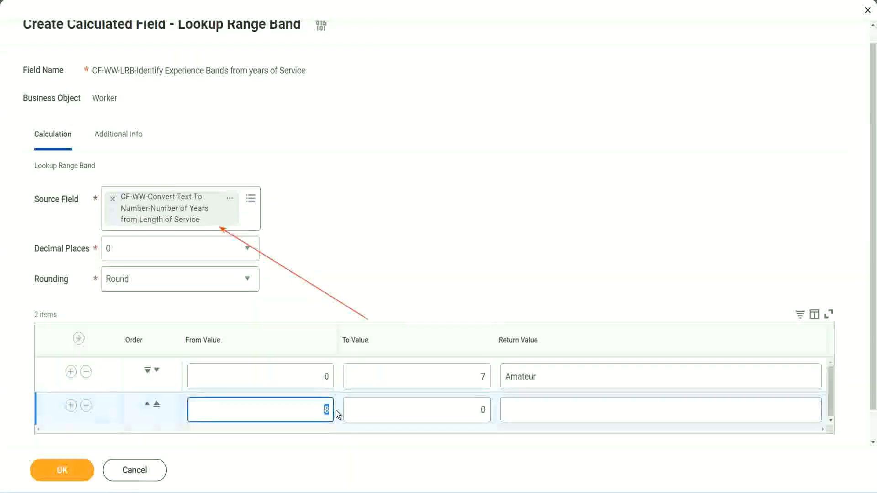
left_click(316, 380)
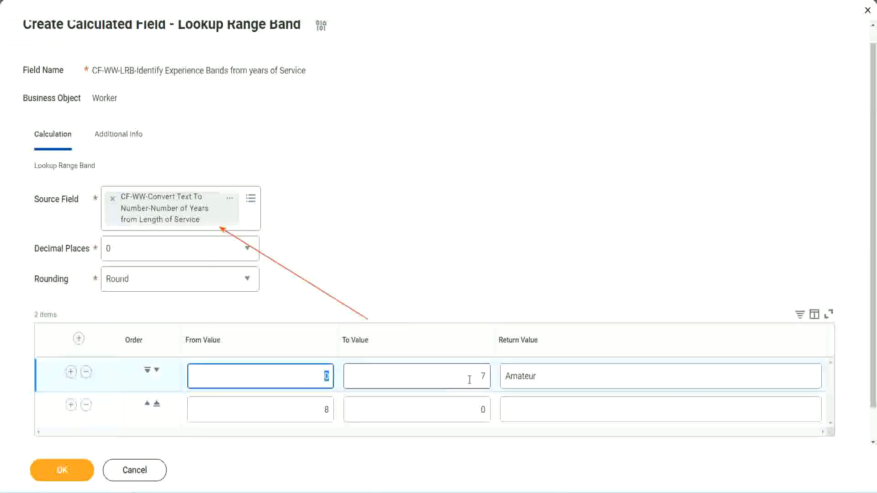
left_click(477, 380)
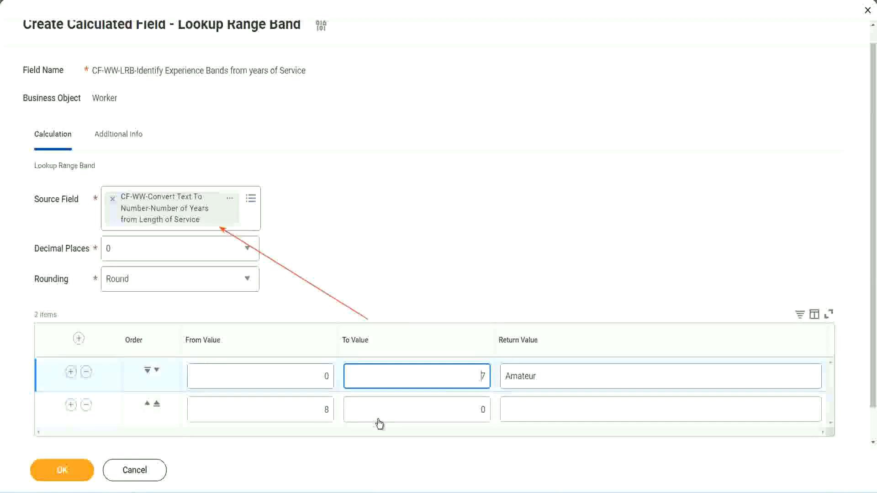
double_click(313, 414)
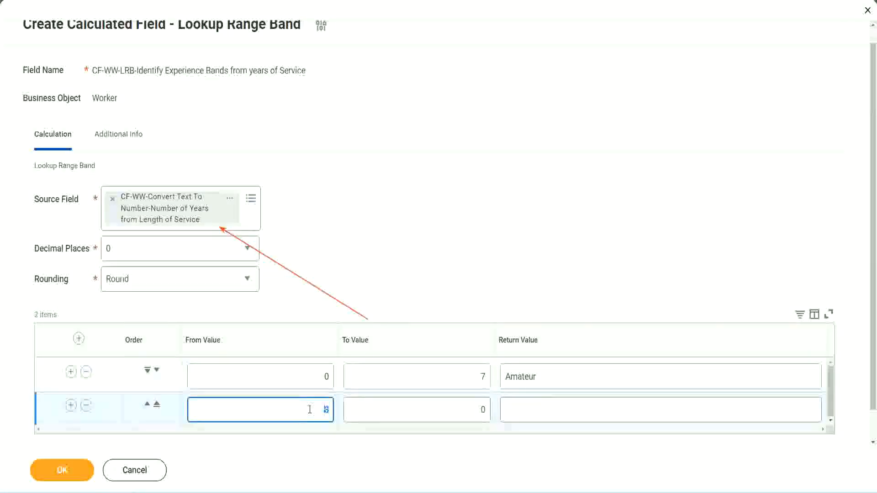
double_click(475, 410)
key("BackSpace")
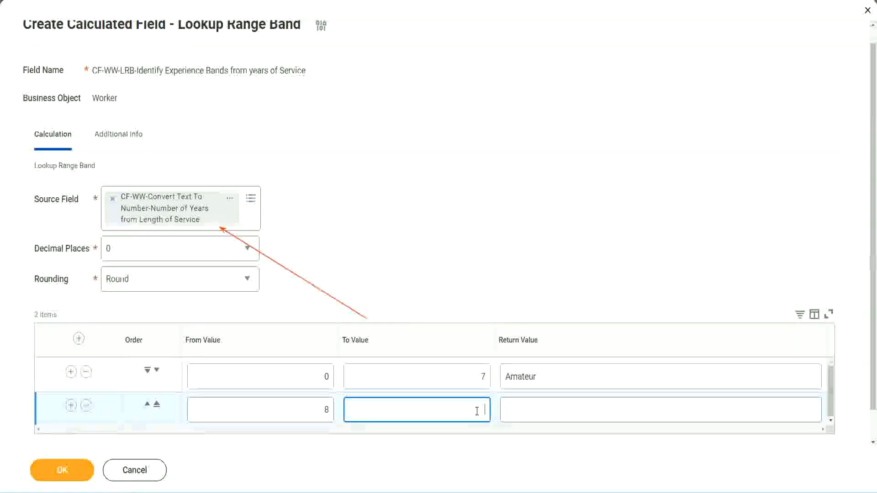
type("15")
left_click(541, 407)
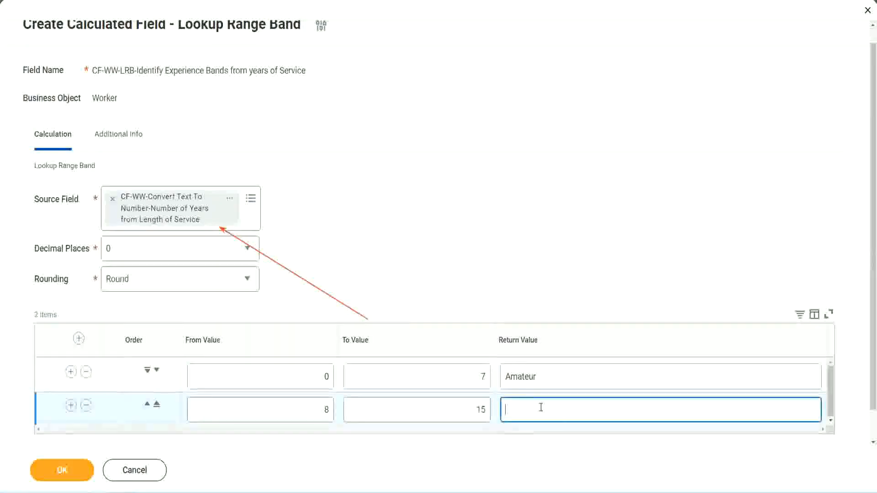
type("Experienced")
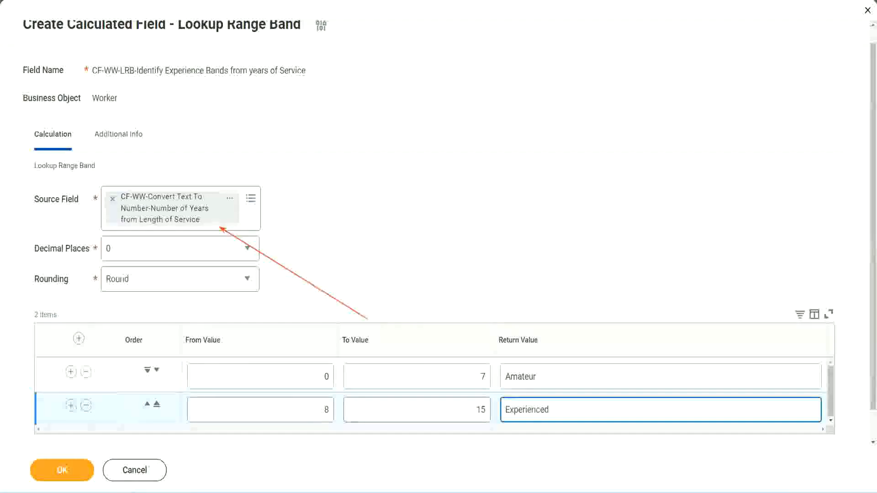
Add a third range band row with from value 16, to value 30 and return value Senior
left_click(71, 405)
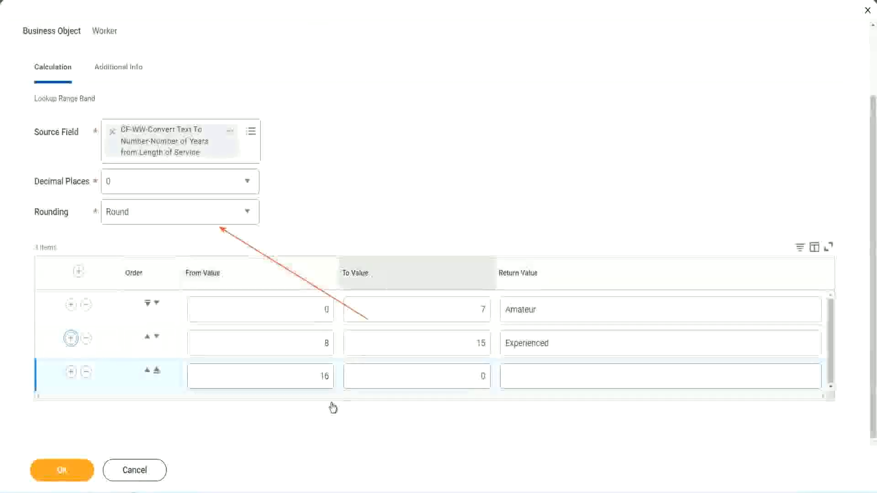
left_click(303, 381)
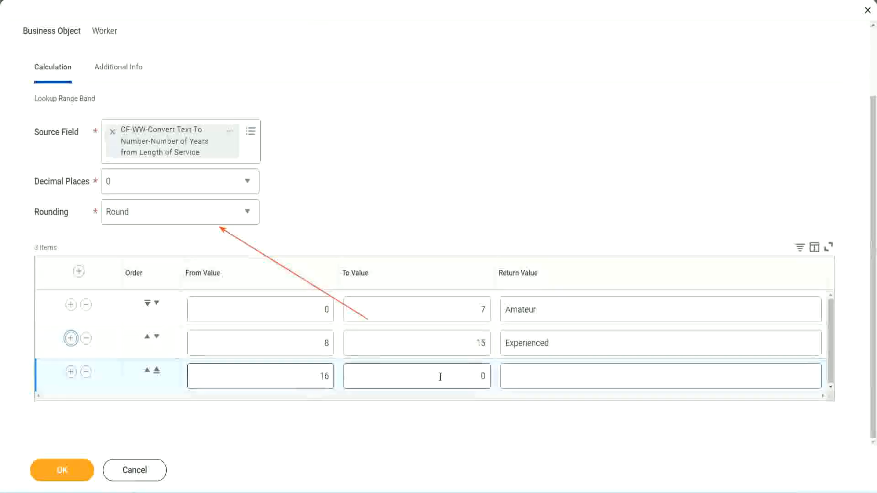
left_click(465, 375)
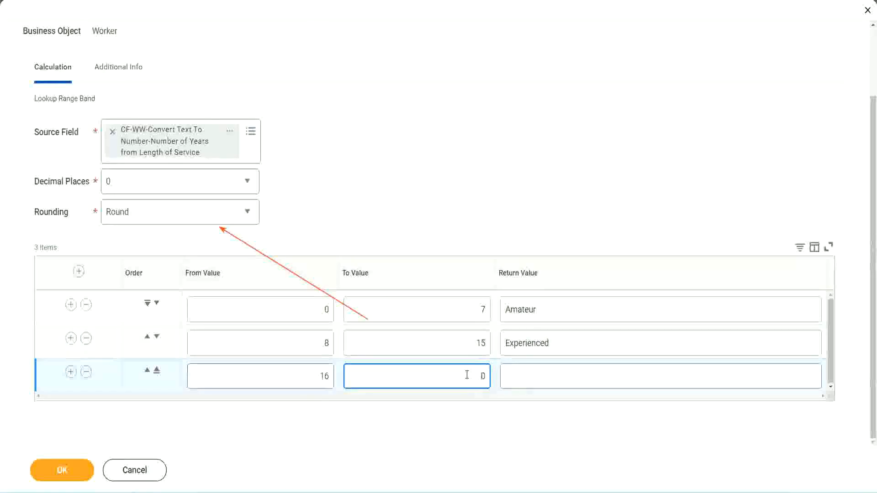
type("3")
key("Tab")
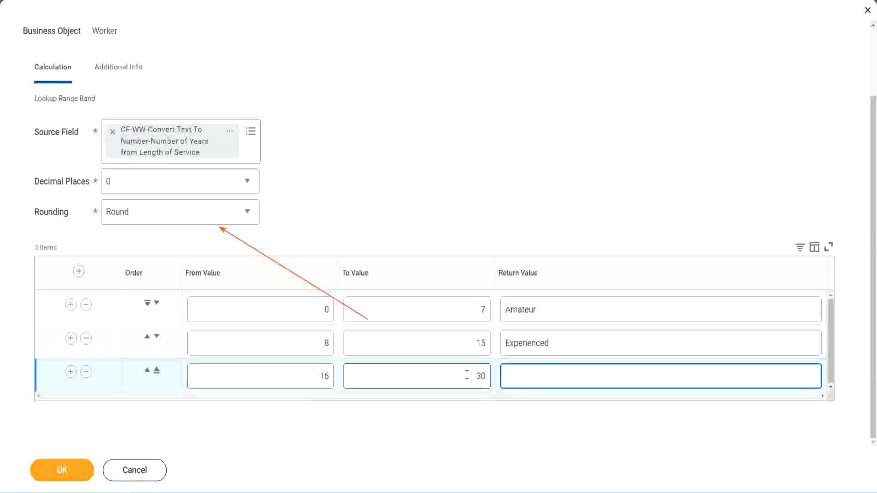
type("L")
type("Senior")
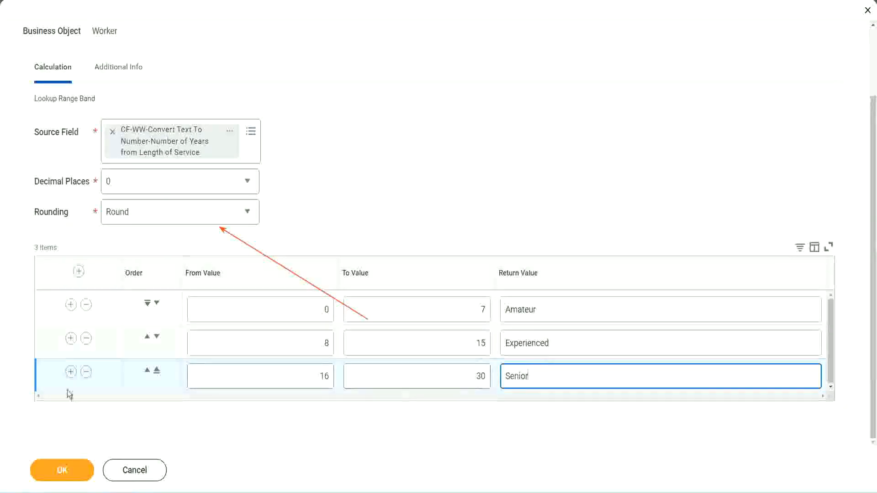
Add a fourth range band row with from value 31, to value 1000 and return value Legend
left_click(70, 371)
scroll(164, 351, "down", 1)
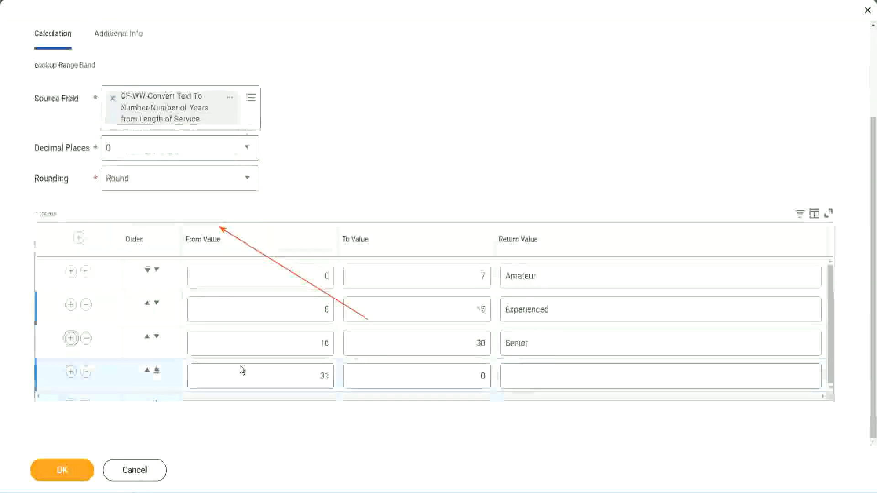
left_click(288, 373)
left_click_drag(286, 376, 337, 376)
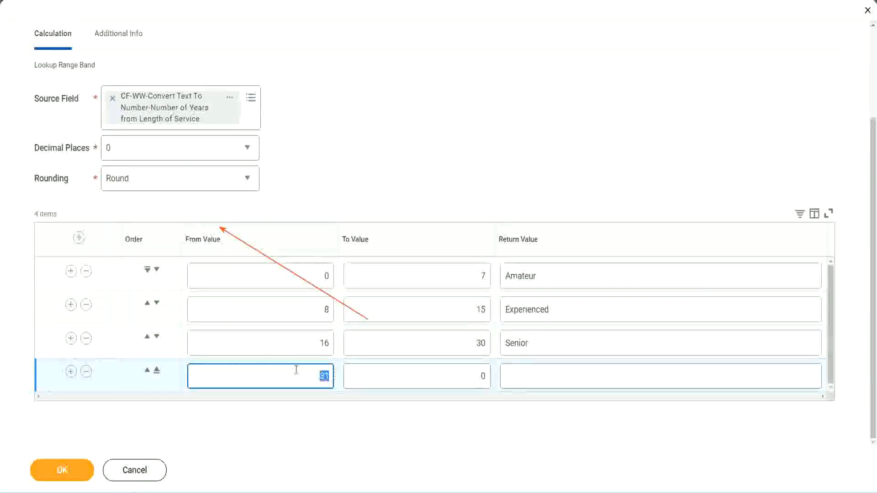
left_click(473, 376)
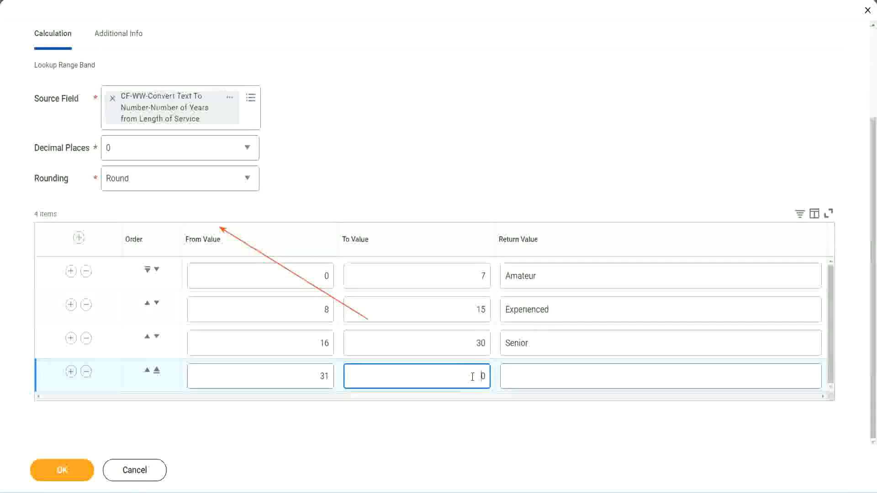
type("1000")
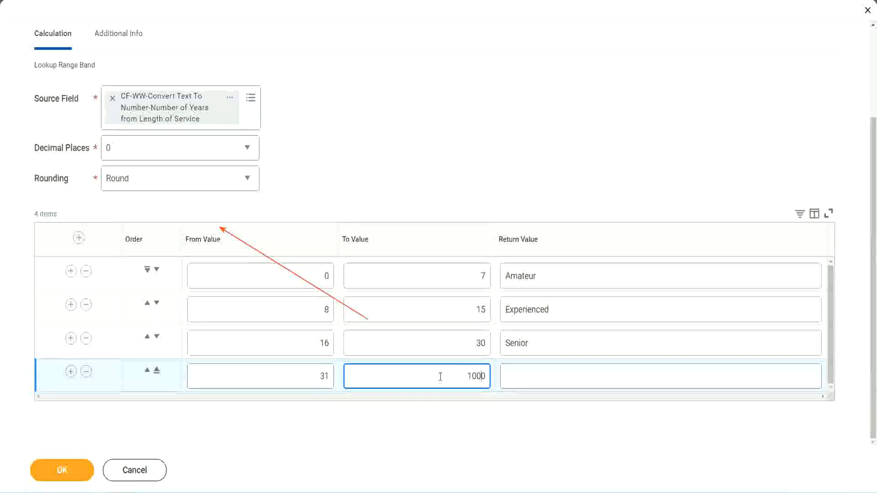
left_click(495, 372)
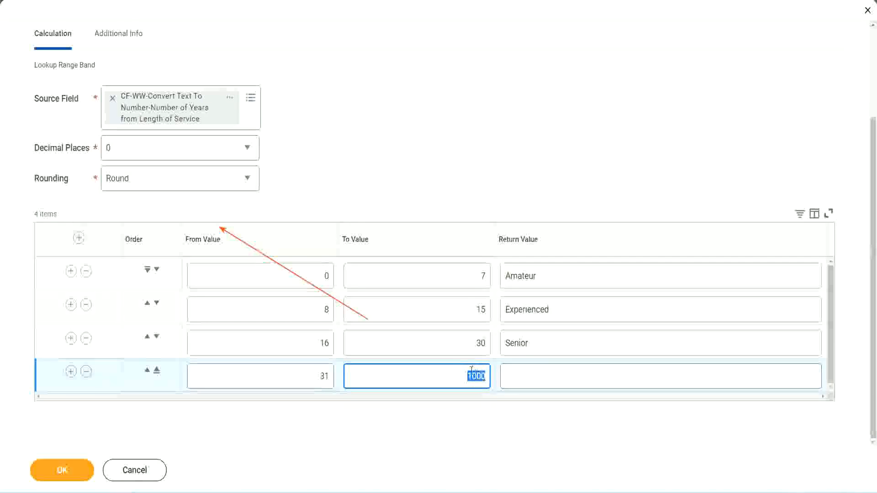
left_click_drag(457, 374, 491, 374)
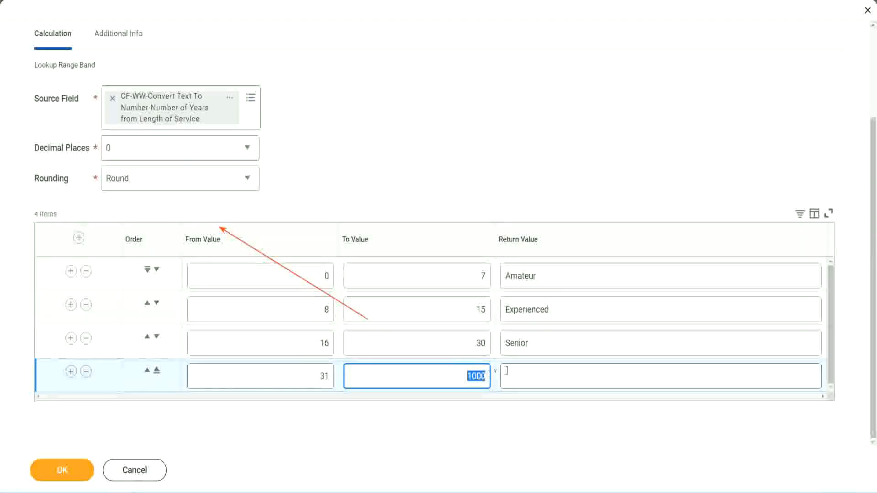
left_click(547, 376)
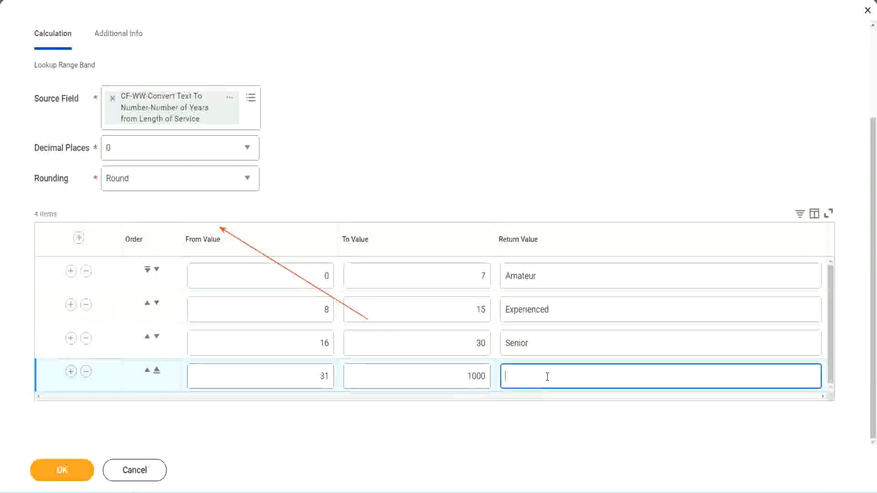
type("Legend")
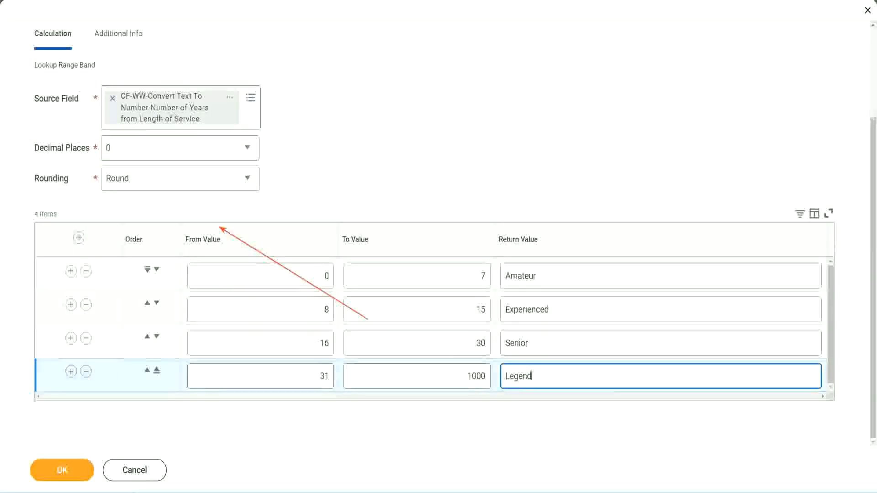
left_click(409, 151)
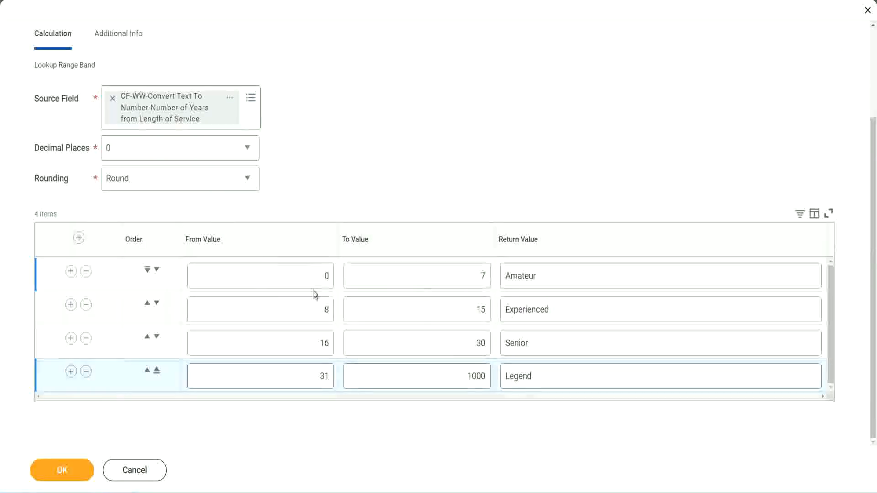
Review the from, to and return values of the range band rows
left_click(569, 273)
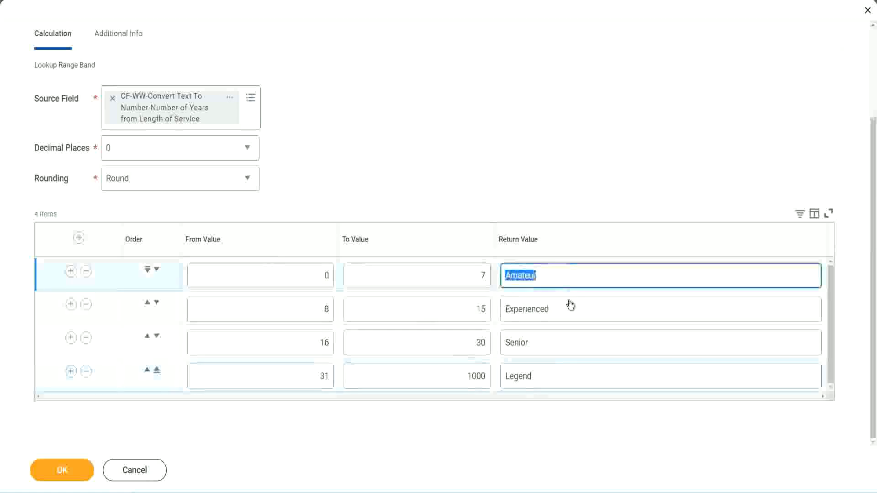
left_click(567, 314)
left_click(554, 348)
left_click(552, 376)
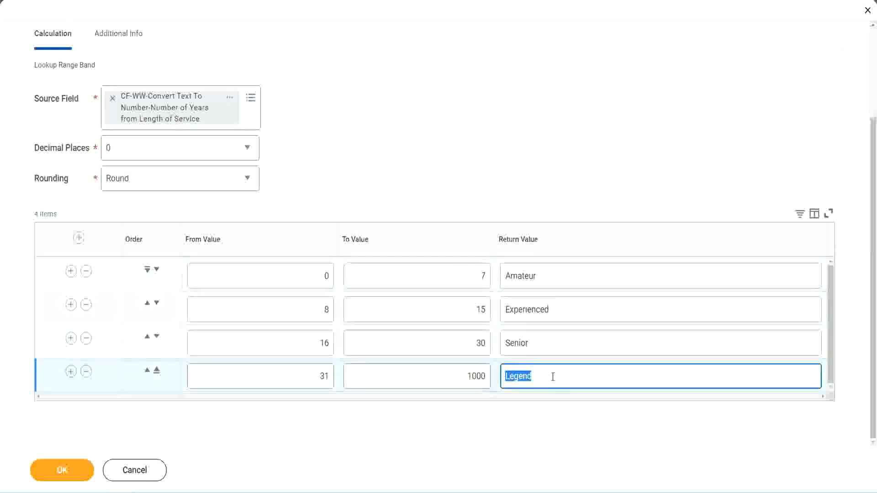
left_click(281, 277)
left_click(449, 269)
left_click(575, 282)
left_click(569, 313)
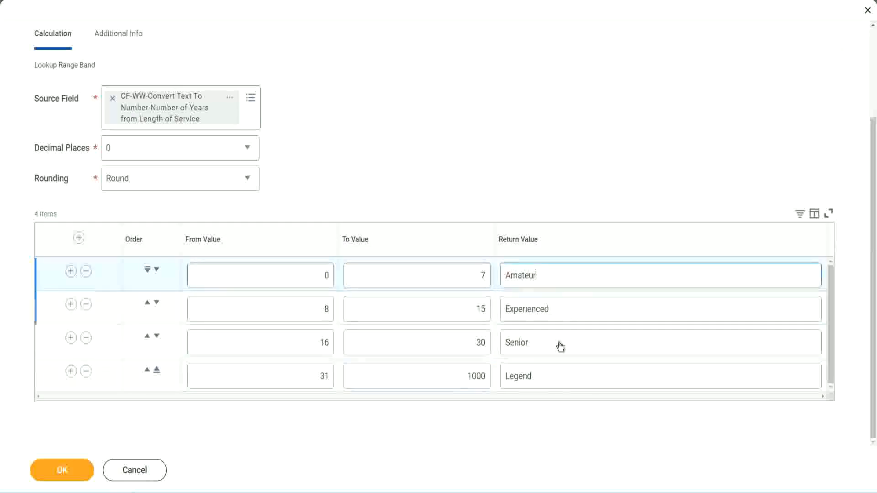
left_click(560, 347)
left_click(552, 373)
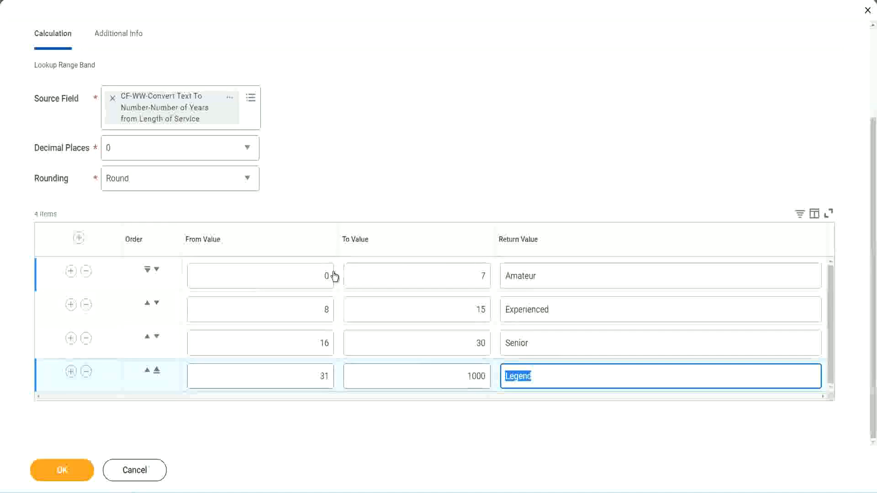
left_click(405, 197)
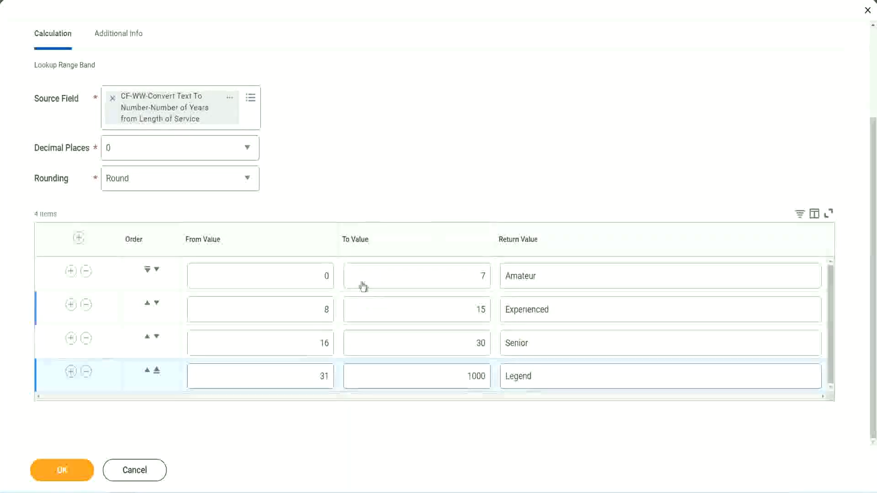
Save the lookup range band calculated field and copy its name from the save confirmation
left_click(60, 469)
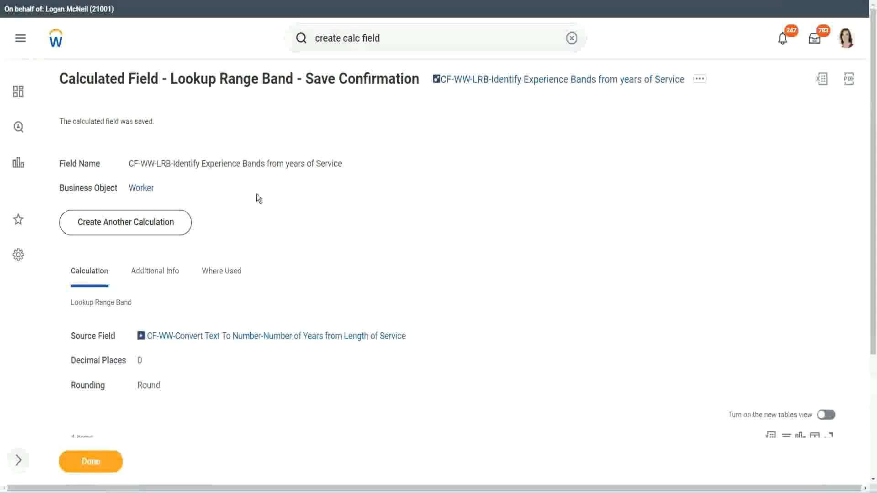
right_click(509, 83)
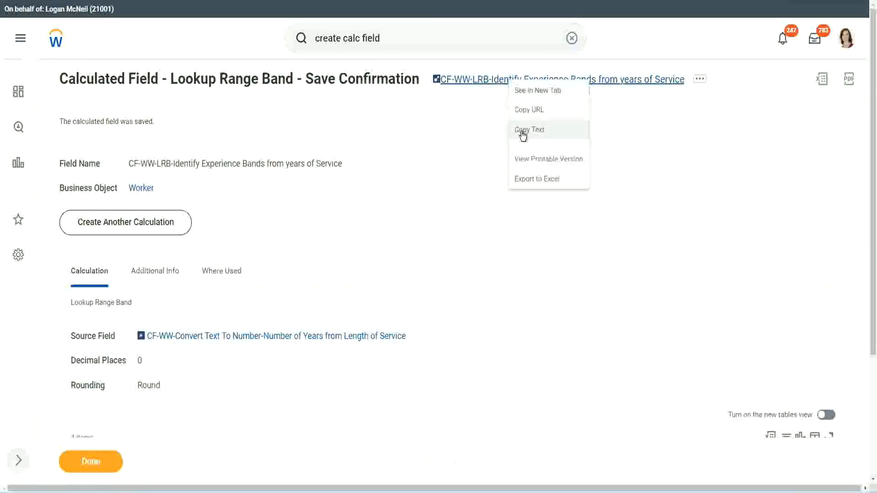
left_click(521, 132)
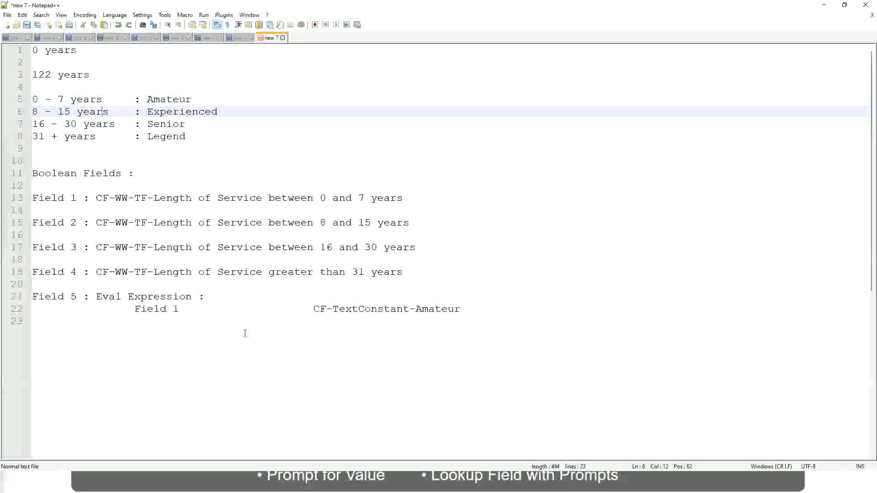
In the Notepad++ notes, add the amount 10,000 USD on a new line a few lines below the Eval Expression entry
left_click(245, 333)
key("Return")
key("Return")
key("Return")
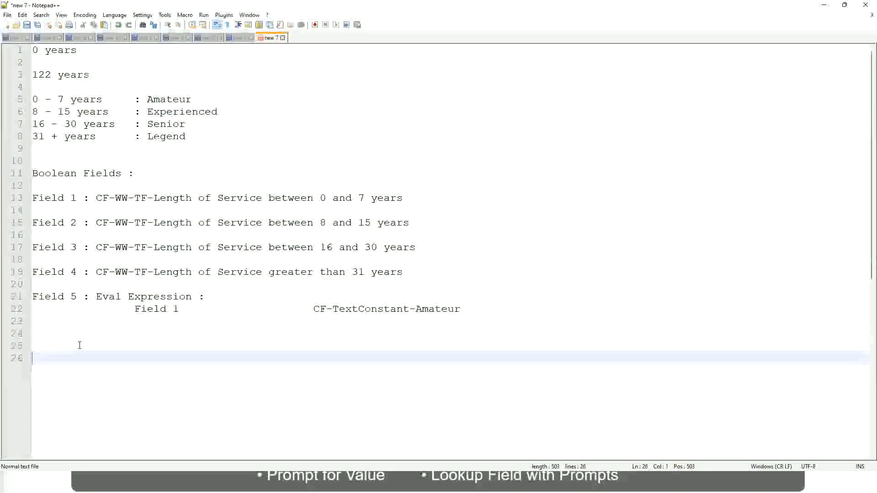
type("10,000 USD")
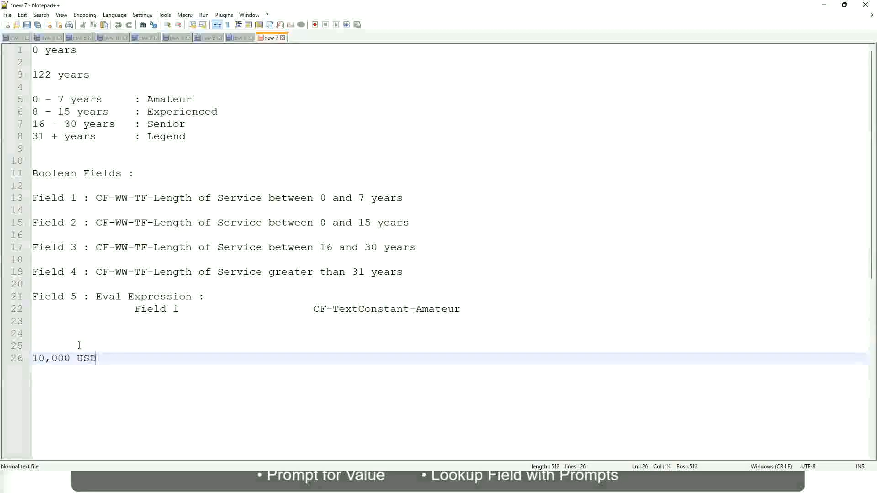
Add the amount 1,000,000 on the same line as 10,000 USD, separated by a wide tabbed gap
key("Tab")
key("Tab")
key("Tab")
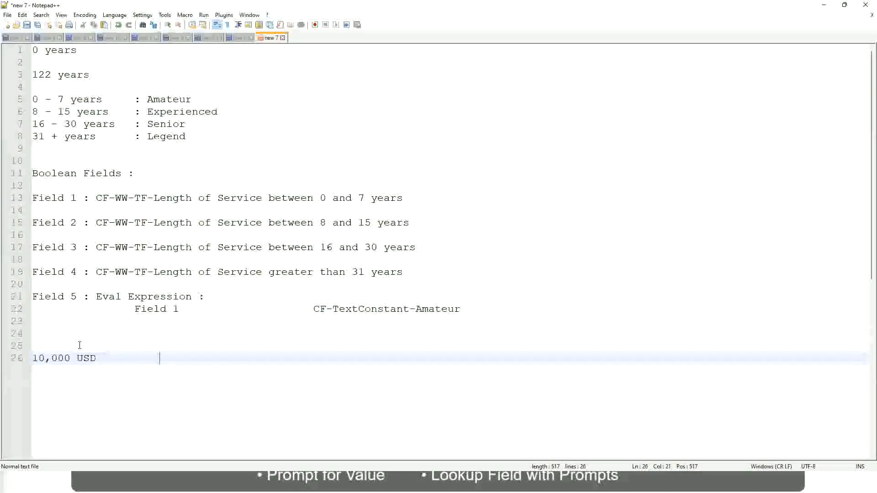
key("Tab")
key("Tab")
type("1,000,000")
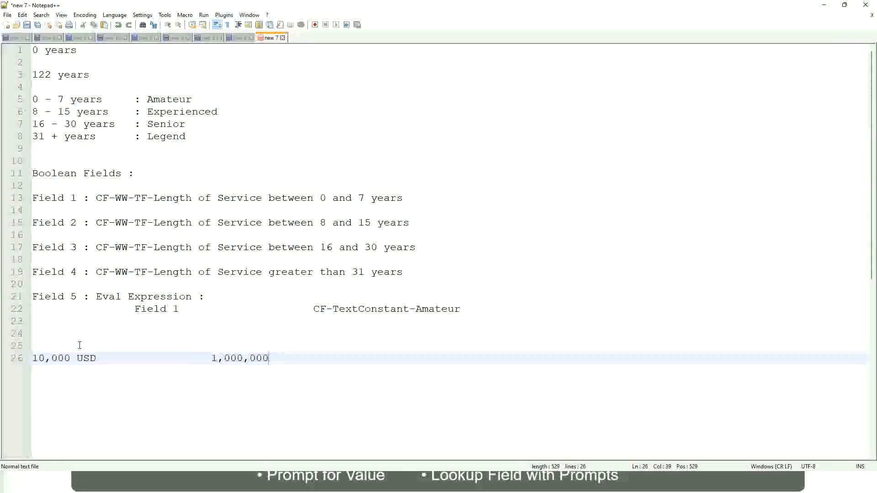
Append the currency USD after the 1,000,000 amount in the notes
key("Left")
key("Left")
key("Left")
key("Left")
key("Left")
key("Left")
key("Left")
key("Left")
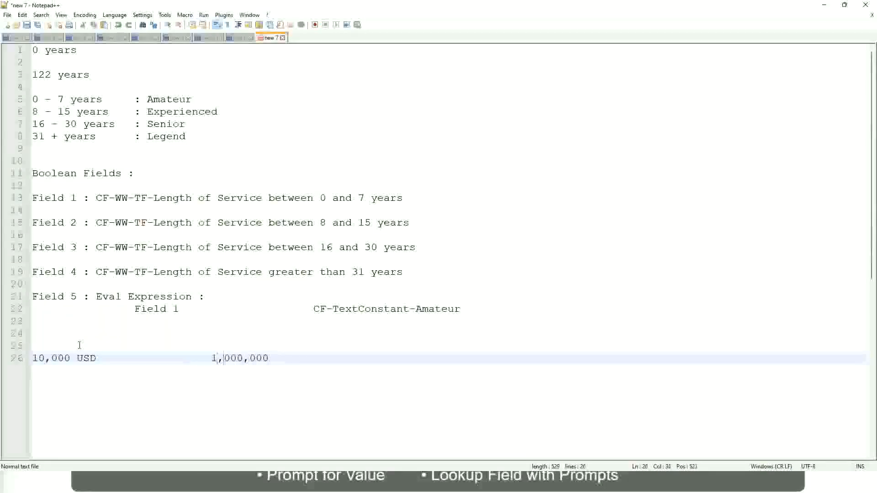
key("Right")
key("Right")
key("Right")
key("Right")
key("Right")
key("Right")
key("Right")
key("Right")
key("Right")
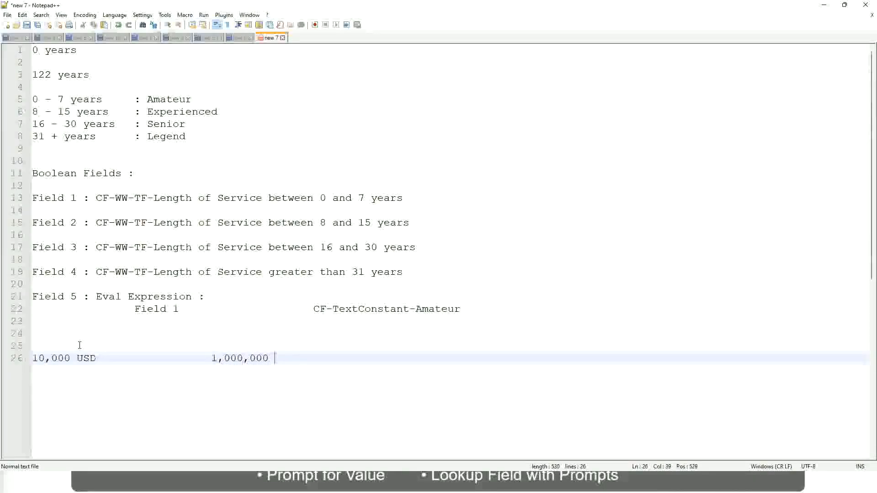
type("usd")
Add the band "10 - 50,000 : Low" two lines below the USD amounts, with a wide tabbed gap before the colon
key("Return")
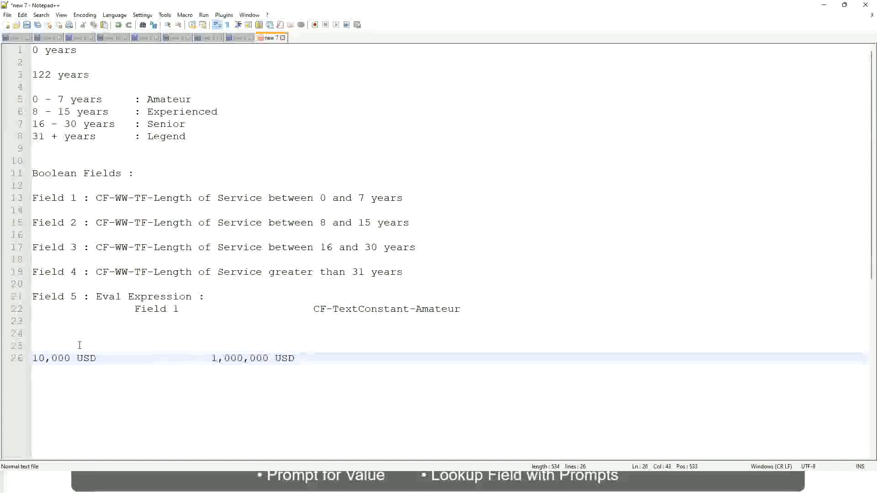
key("Return")
key("Return")
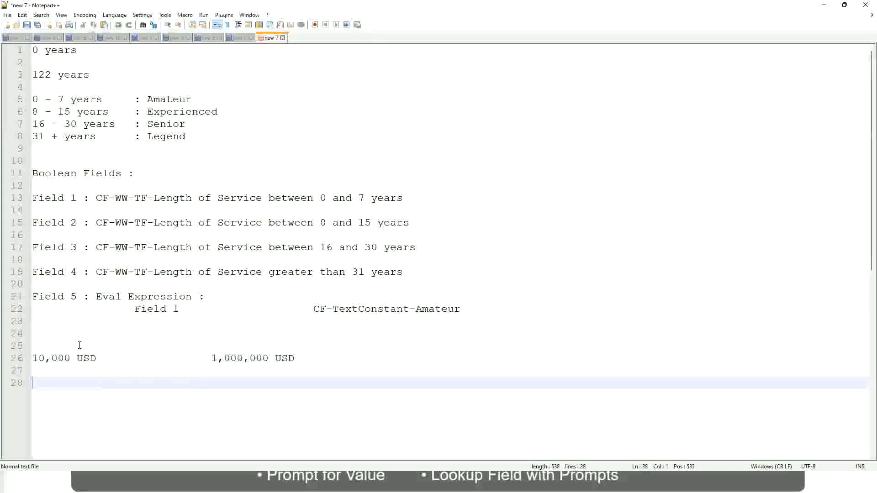
type("10 - 50,000")
key("Tab")
key("Tab")
key("Tab")
key("Tab")
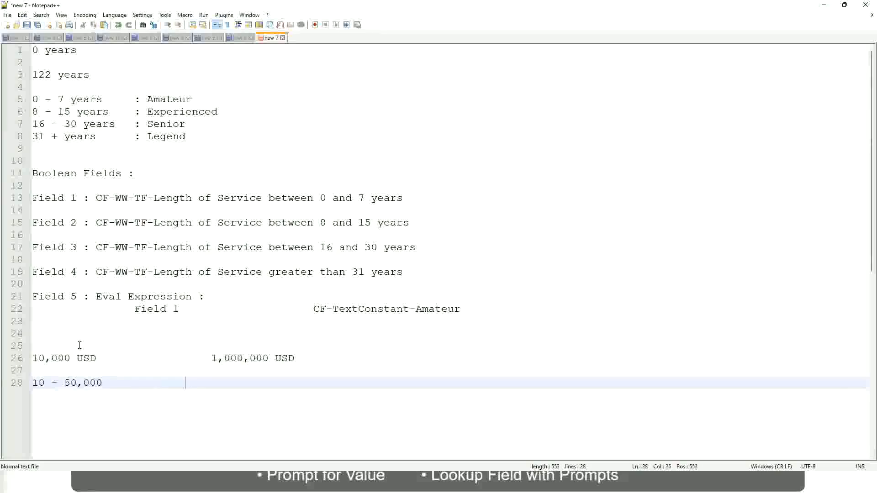
type(": Low")
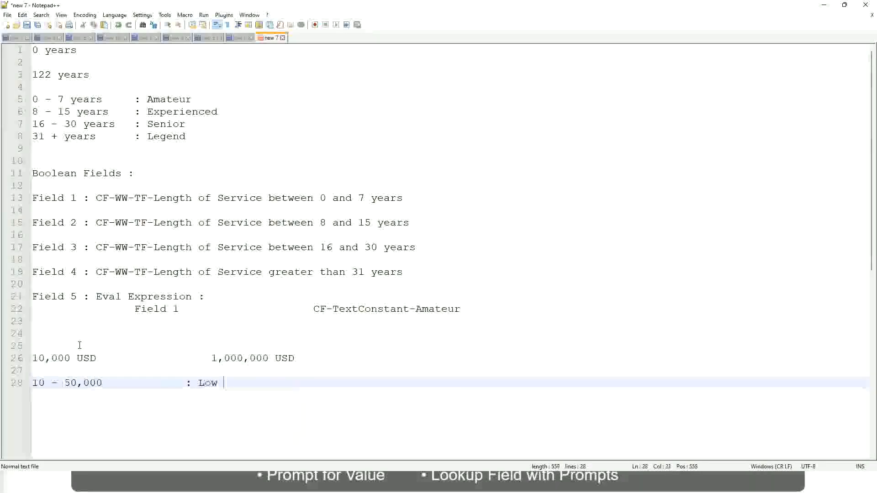
Add the band "50,001 - 150,000 : Medium" directly below the Low band, with its label aligned by tabs
key("Return")
key("Return")
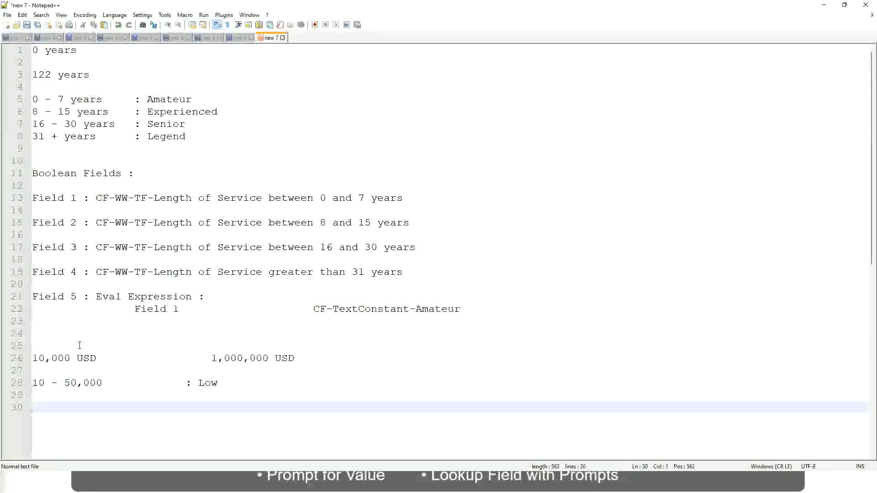
key("Up")
type("5")
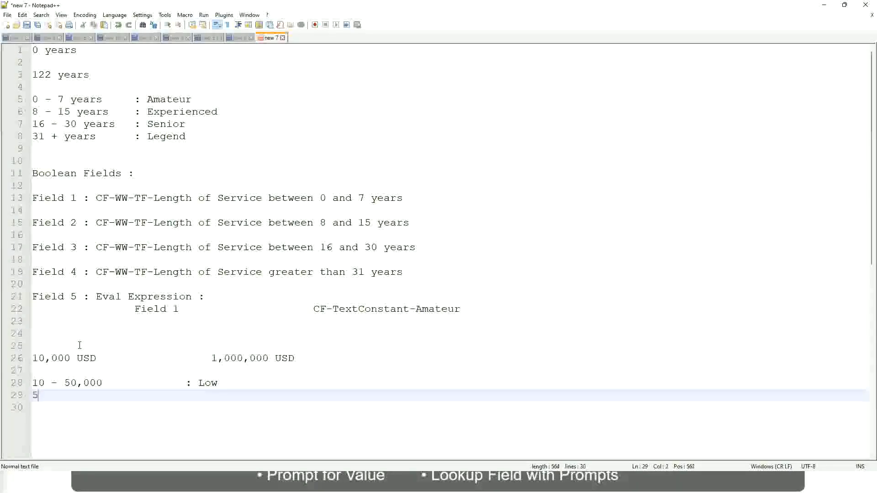
type("0,001 ")
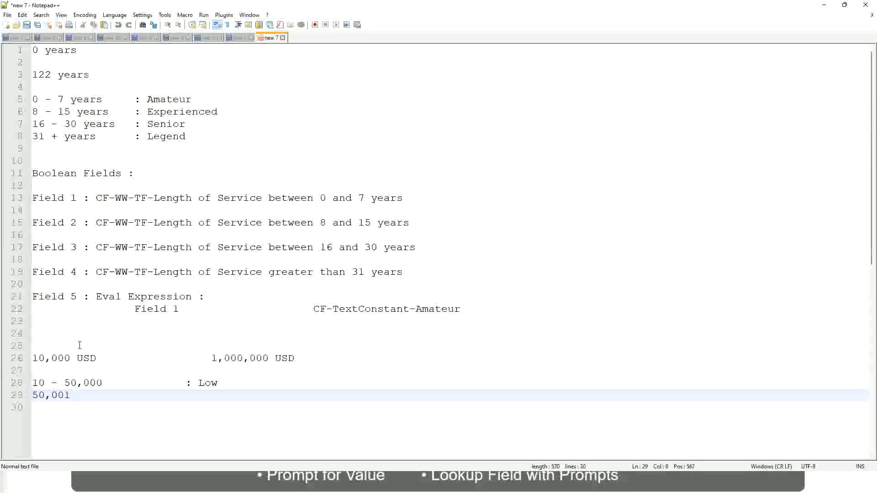
type("- 150,000")
key("Tab")
key("Tab")
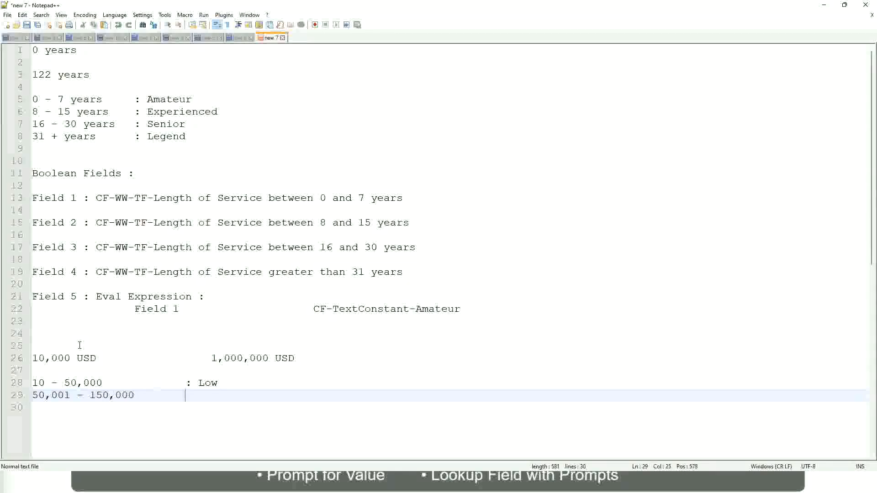
type(": Medium")
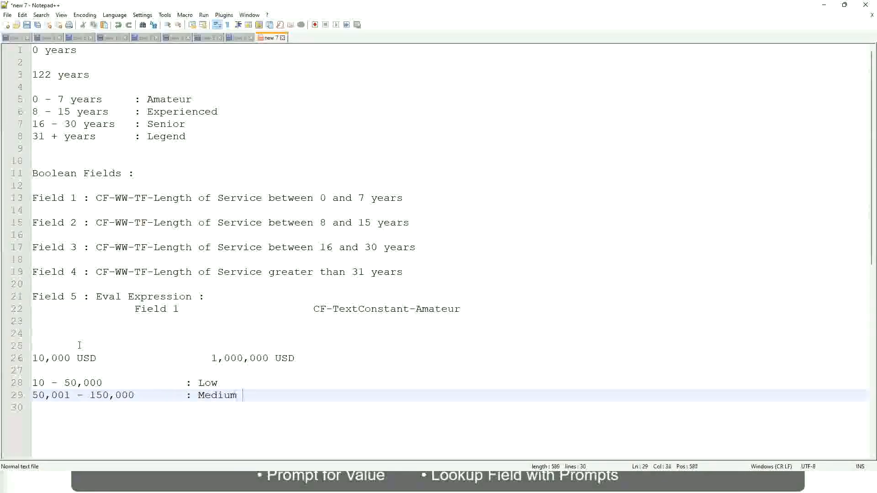
Add the band "> 150,000 : High" directly below the Medium band, with its label aligned by tabs
key("Return")
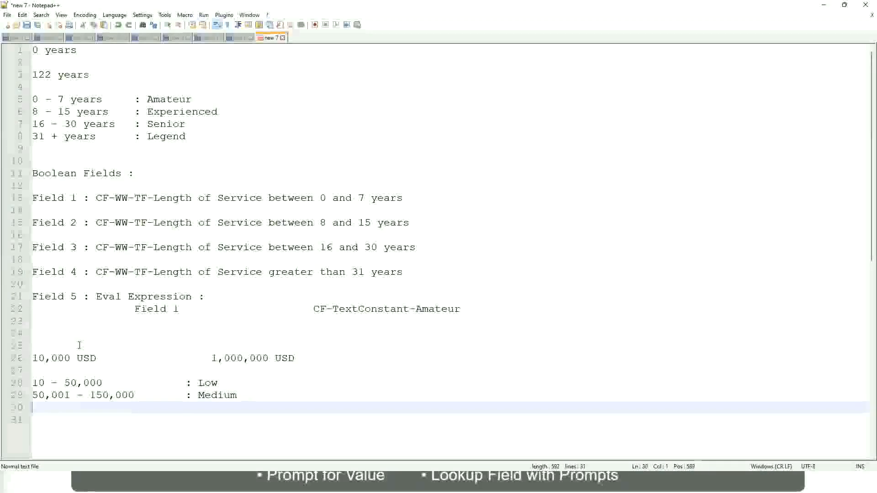
type("> 1")
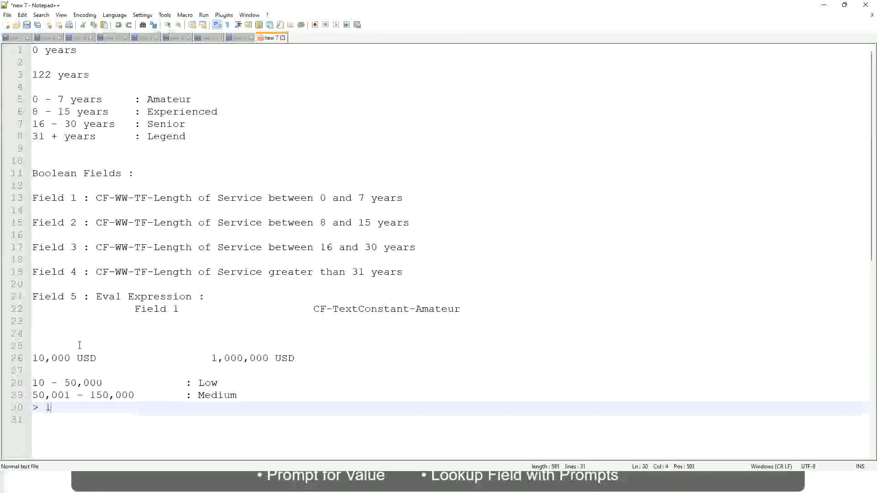
type("50,000")
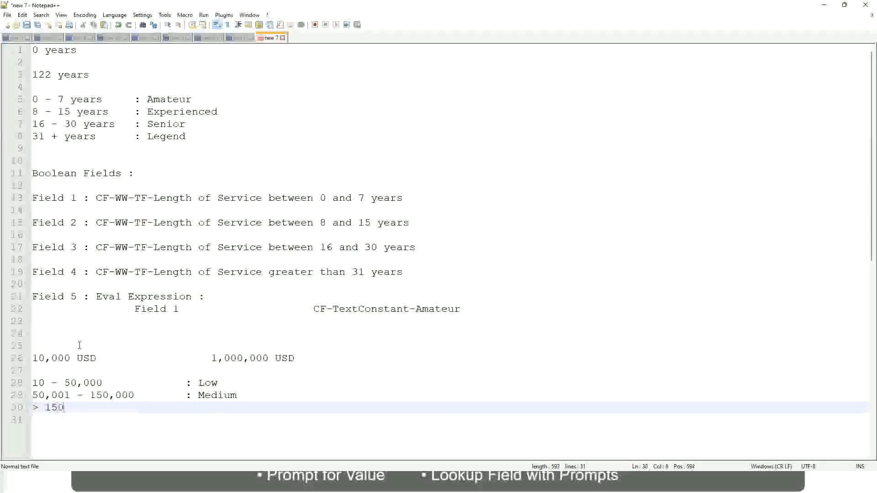
key("Tab")
key("Tab")
key("Tab")
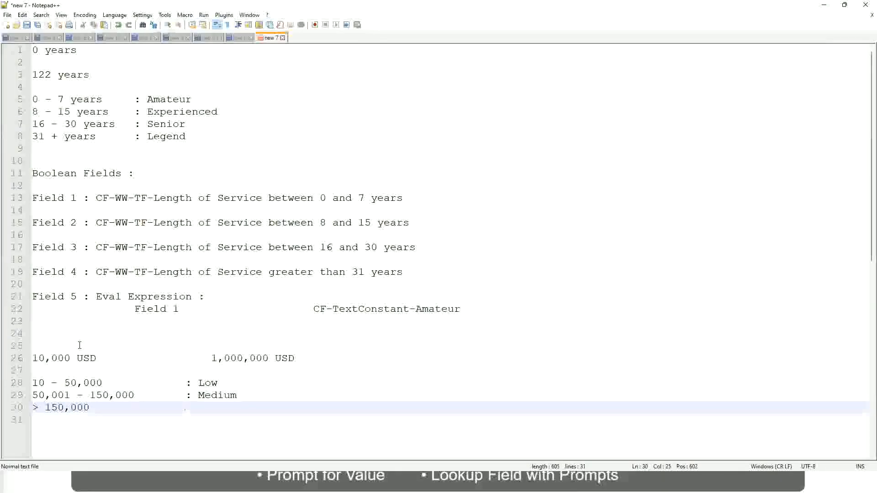
type(": High")
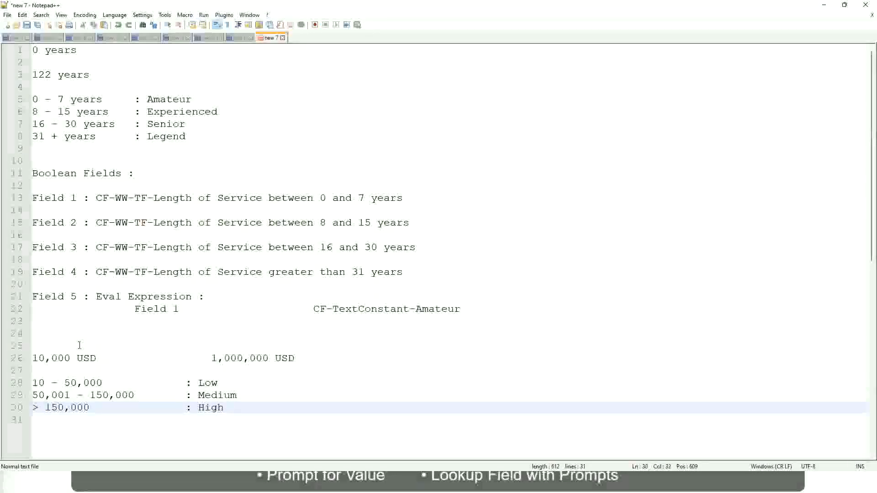
Review the USD amount range against the Low, Medium and High band lines
left_click(28, 358)
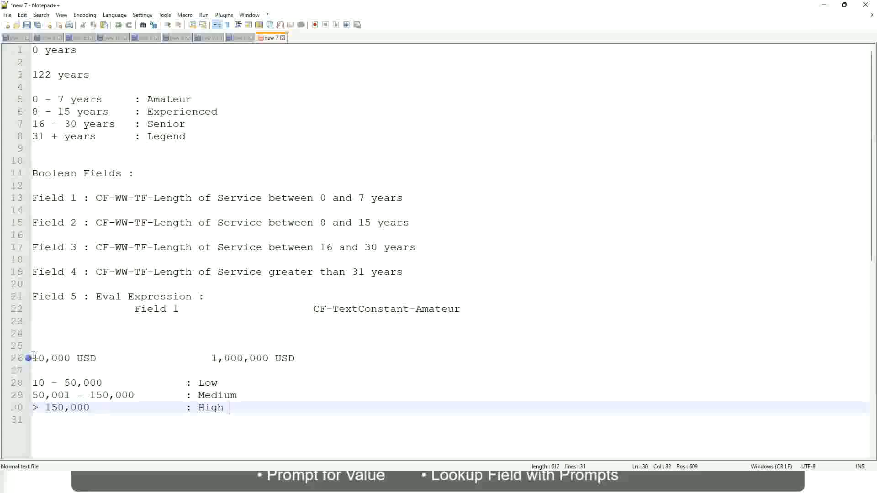
left_click(28, 358)
left_click(38, 359)
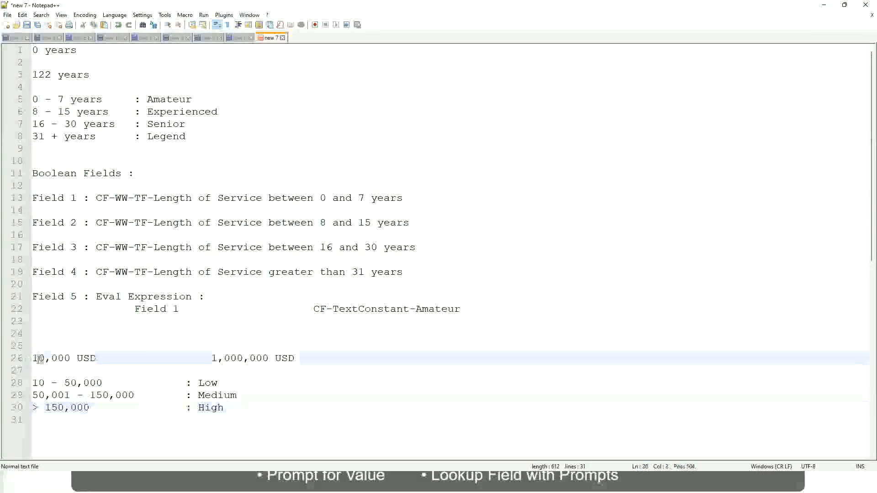
double_click(261, 358)
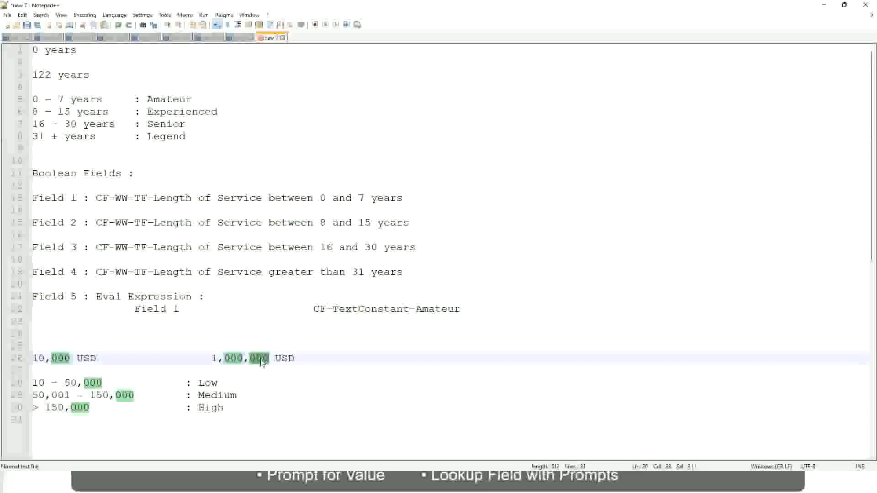
left_click(176, 395)
left_click(28, 358)
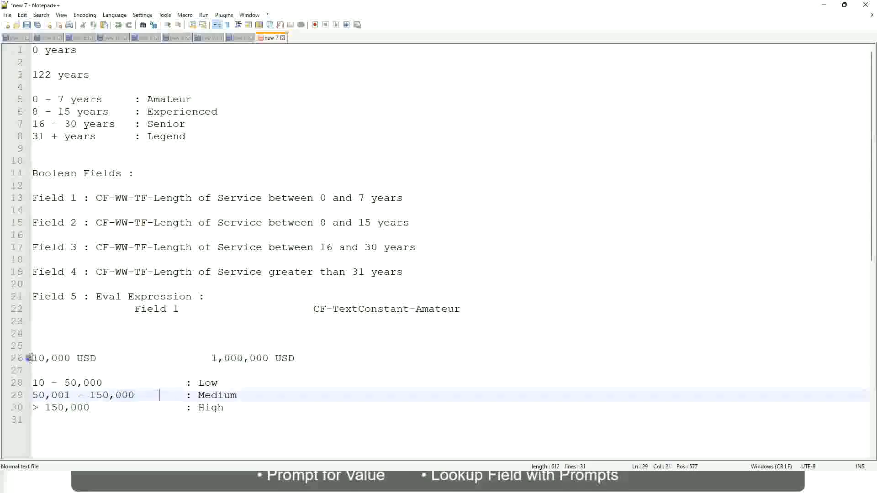
left_click(270, 359)
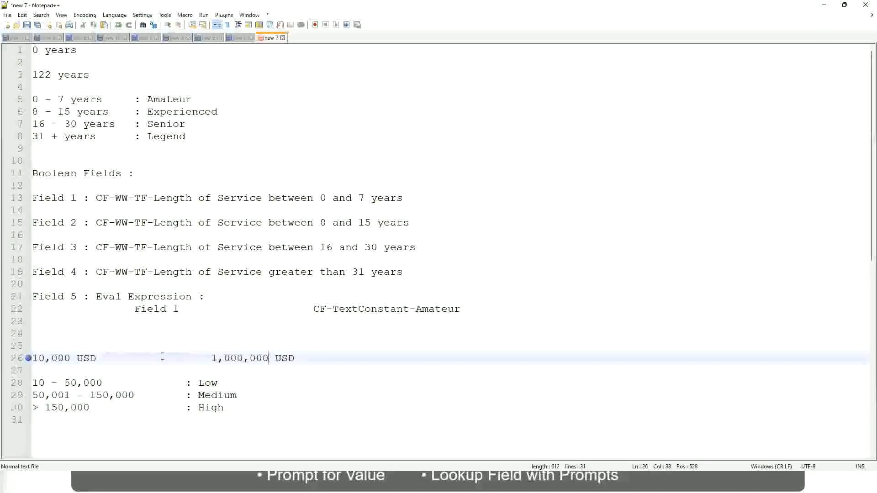
left_click(217, 383)
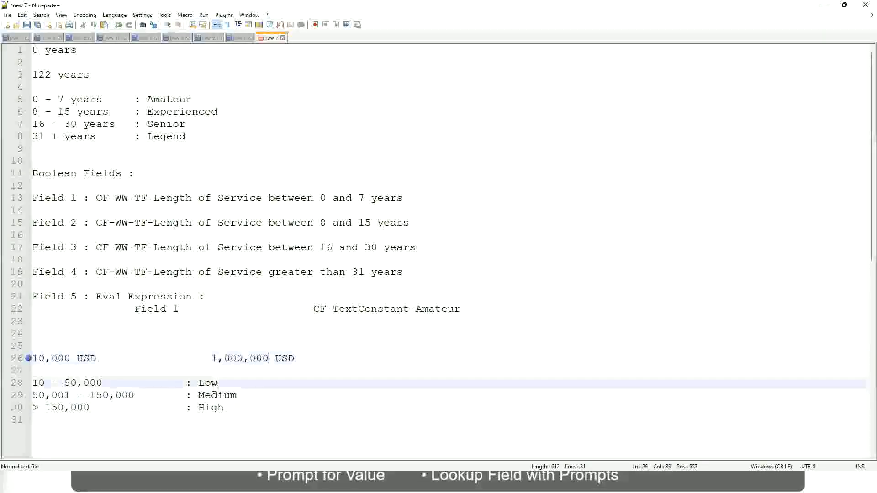
left_click(213, 387)
left_click(211, 396)
left_click(211, 408)
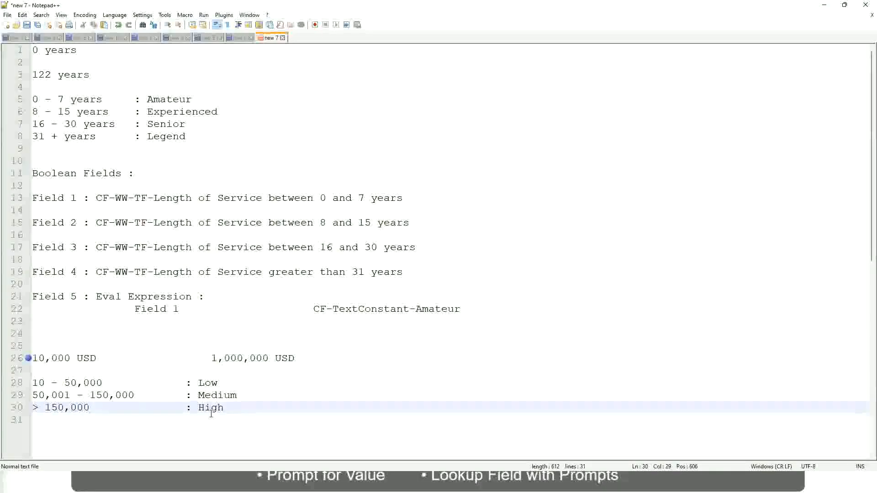
left_click(117, 370)
left_click(227, 415)
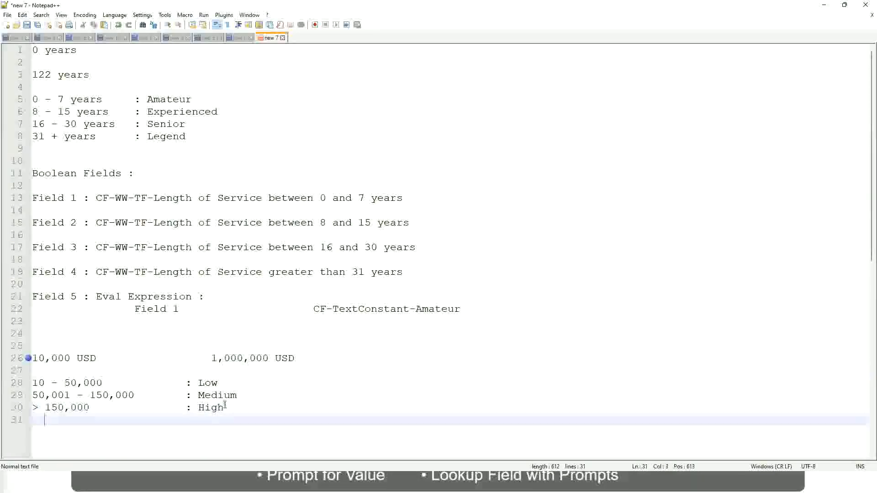
left_click(227, 408)
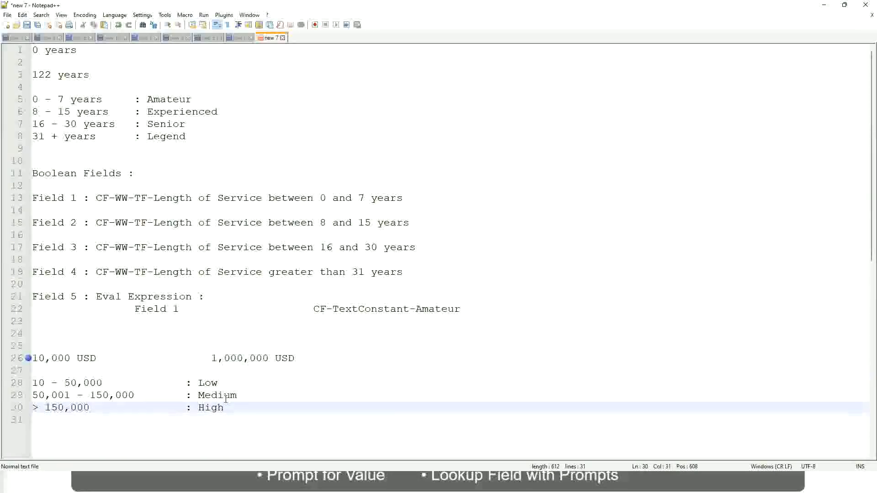